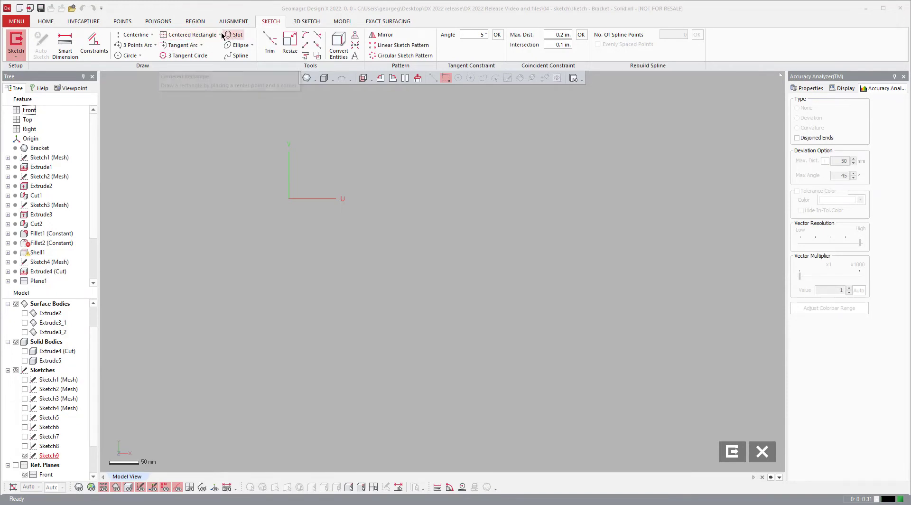
# Step: Show the rectangle type dropdown in Sketch9's toolbar
pyautogui.click(190, 35)
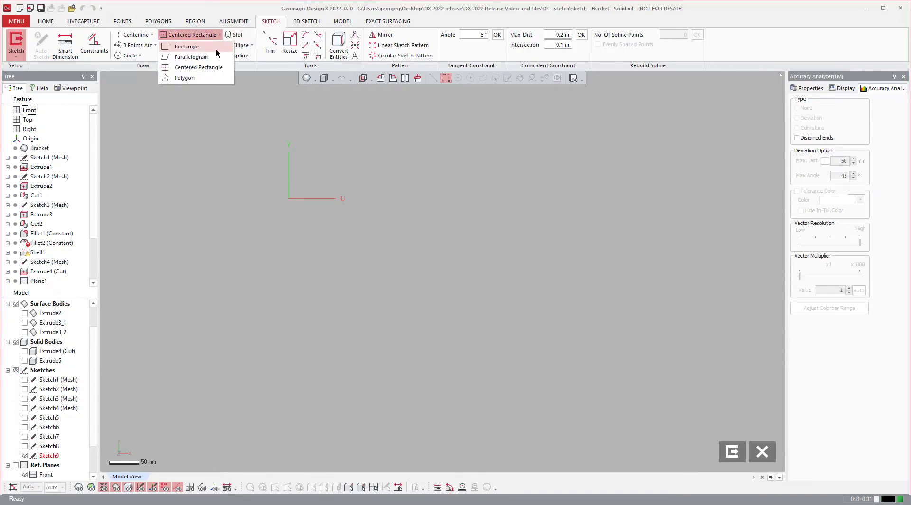
# Step: Draw a centered rectangle on the sketch origin, then drag a corner to resize it symmetrically
pyautogui.click(190, 71)
pyautogui.scroll(2, 340, 277)
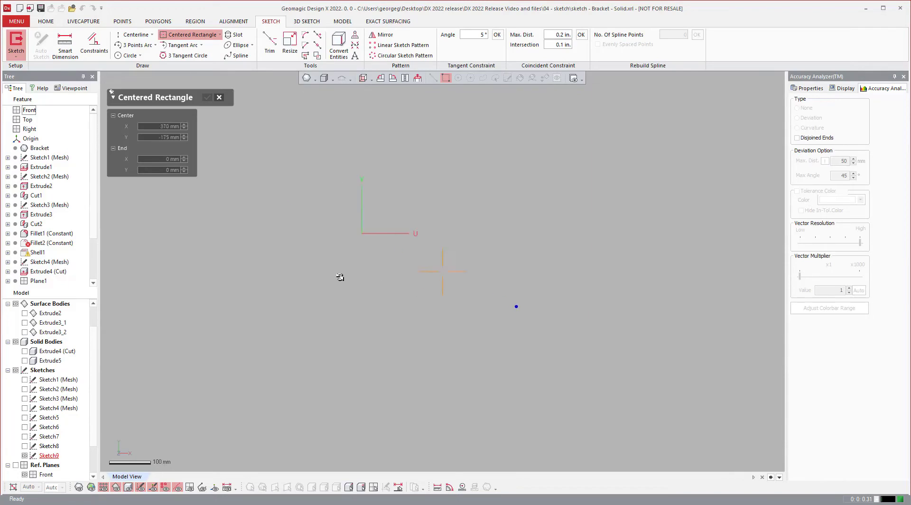
pyautogui.scroll(2, 342, 154)
pyautogui.scroll(1, 341, 223)
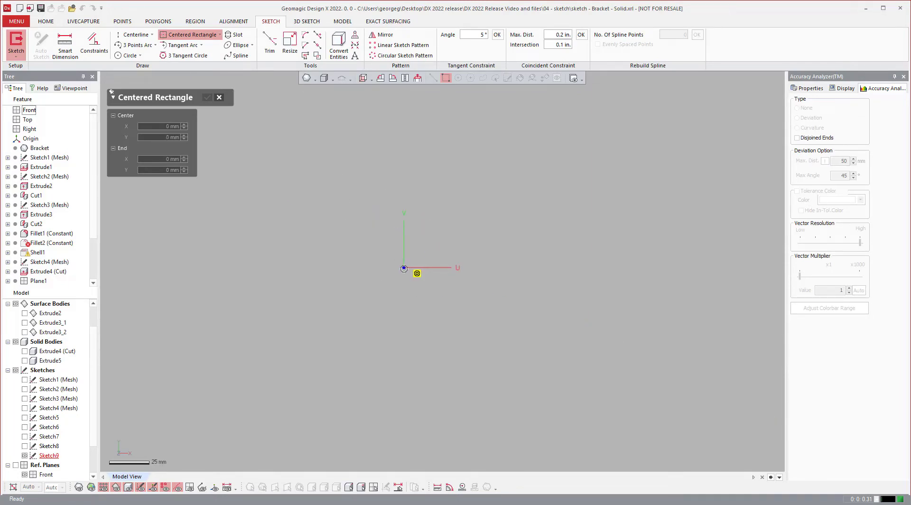
pyautogui.click(402, 268)
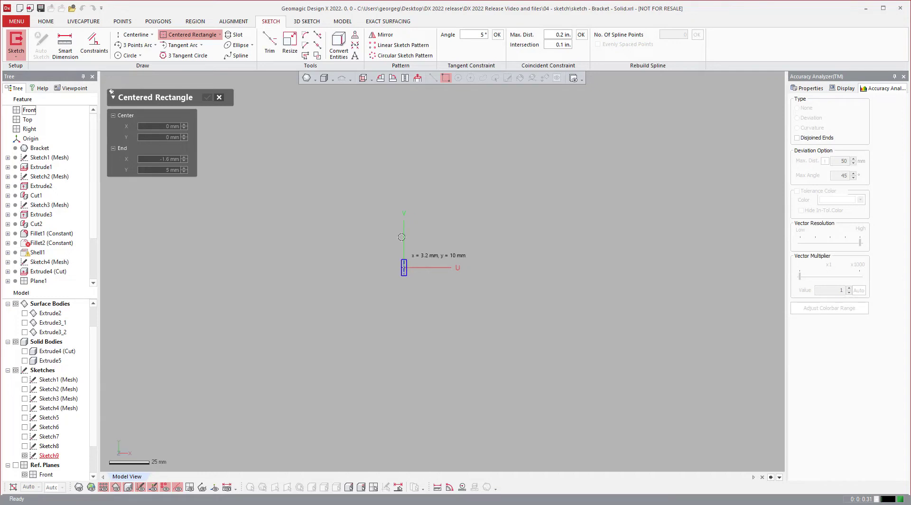
pyautogui.click(256, 161)
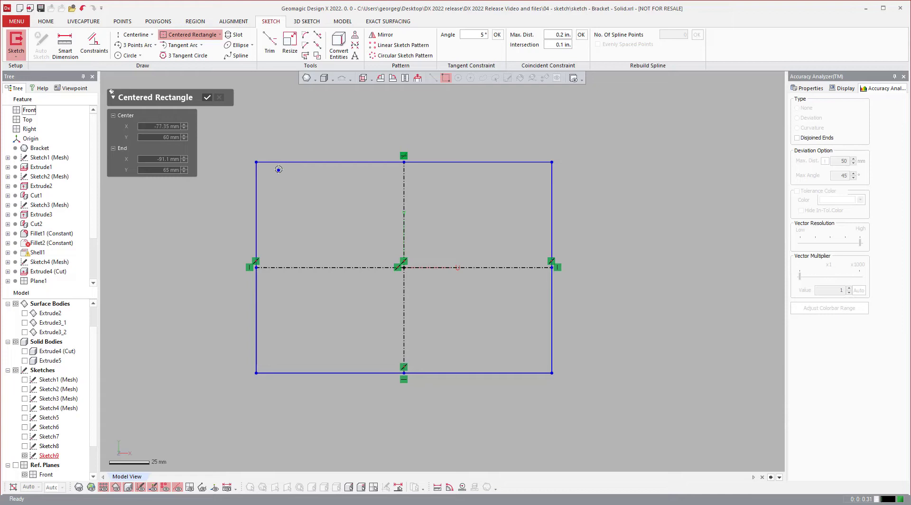
pyautogui.press('Escape')
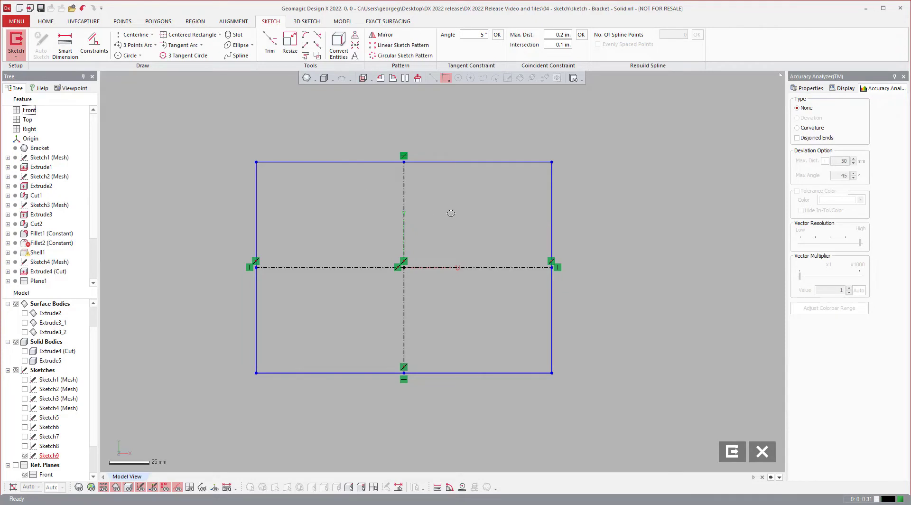
pyautogui.scroll(-2, 336, 188)
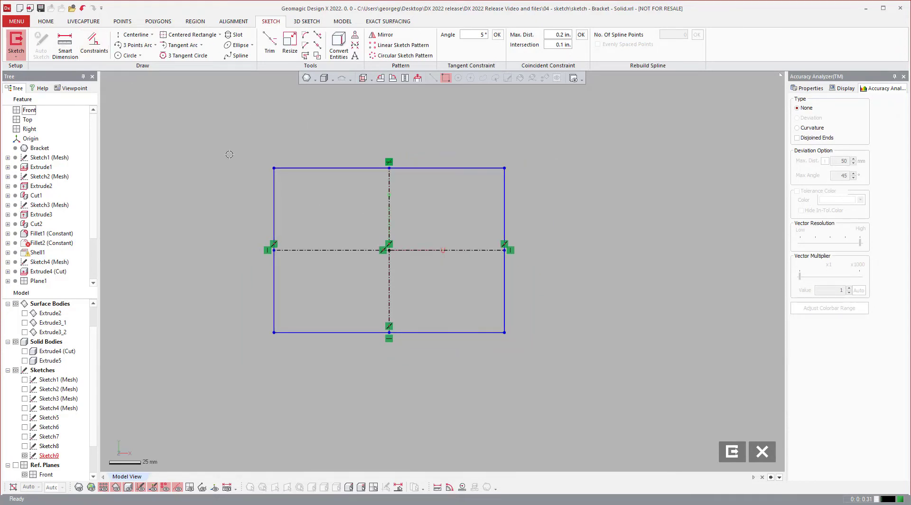
pyautogui.moveTo(273, 167)
pyautogui.mouseDown()
pyautogui.moveTo(265, 159)
pyautogui.moveTo(299, 183)
pyautogui.moveTo(232, 178)
pyautogui.moveTo(275, 158)
pyautogui.moveTo(350, 183)
pyautogui.moveTo(238, 178)
pyautogui.mouseUp()
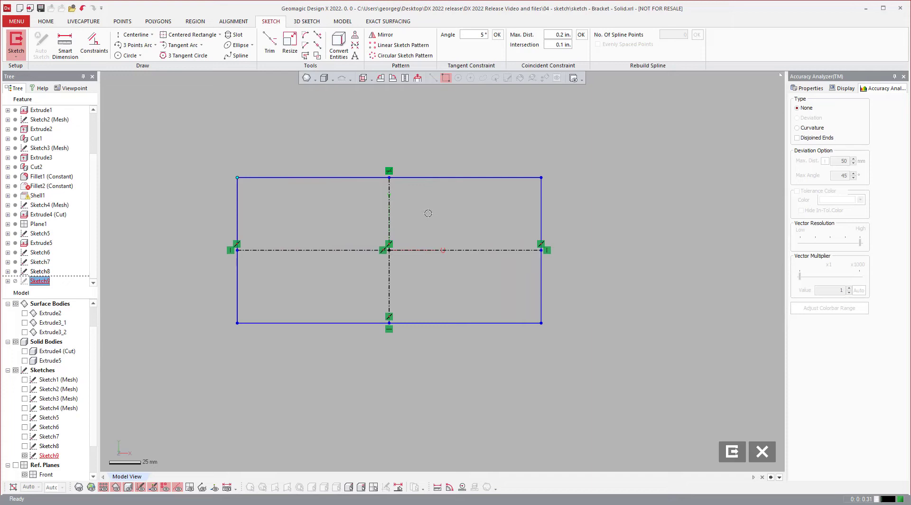
pyautogui.scroll(-3, 370, 218)
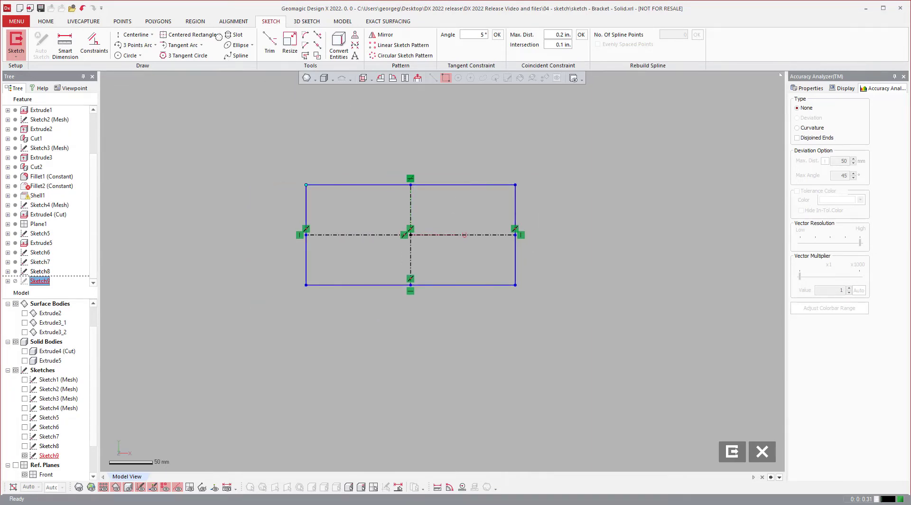
# Step: Draw a corner-to-corner rectangle to the right of the first one
pyautogui.click(216, 35)
pyautogui.click(181, 46)
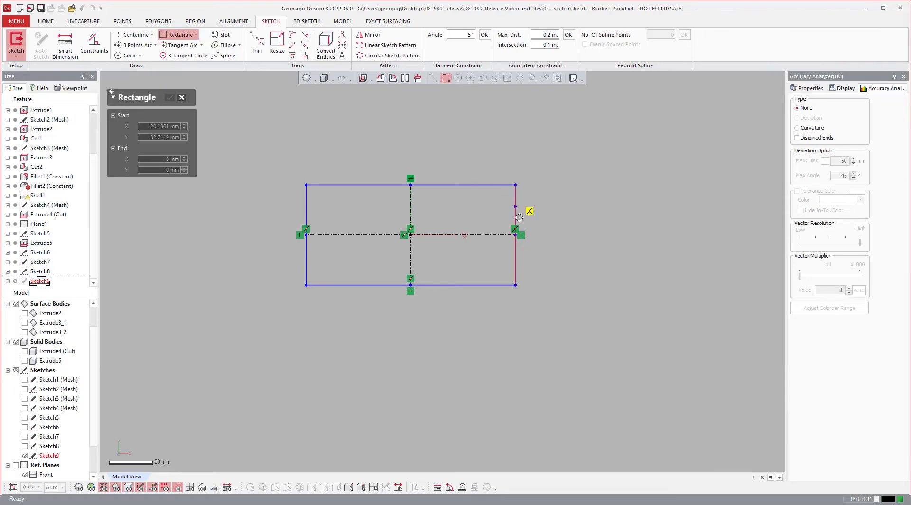
pyautogui.click(558, 283)
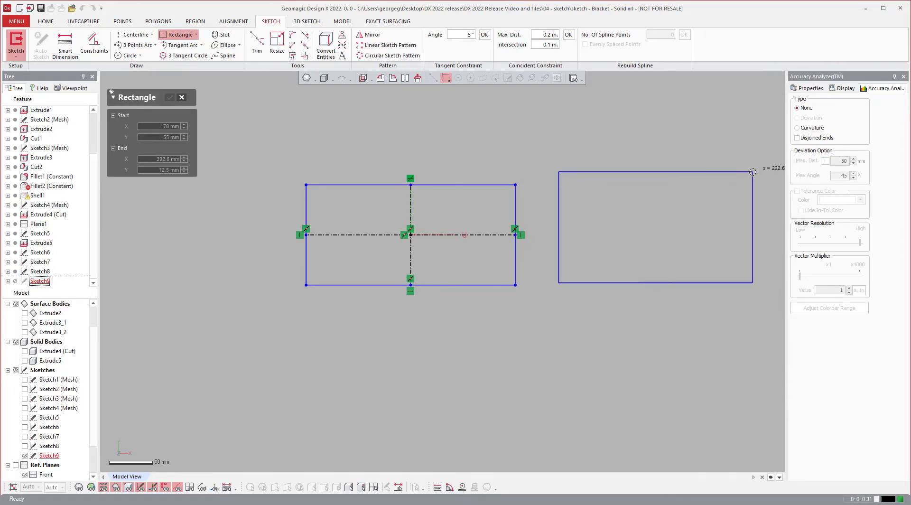
pyautogui.click(753, 171)
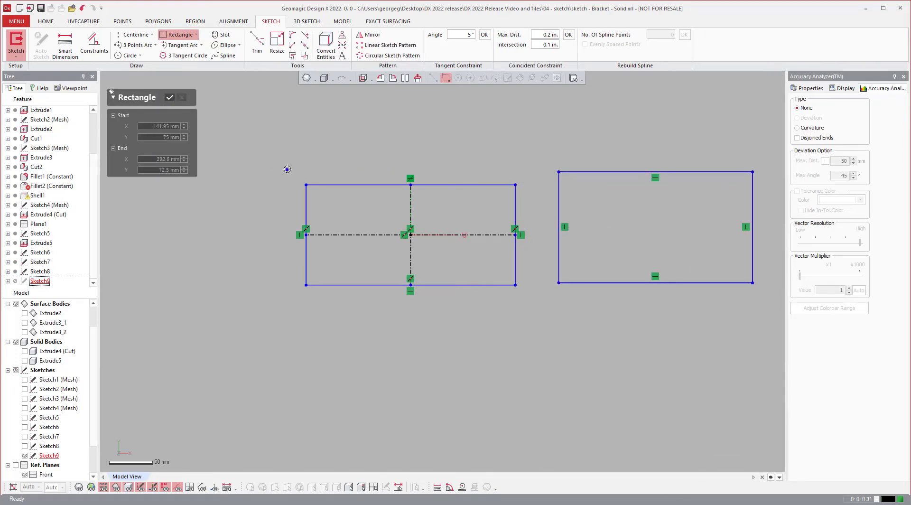
pyautogui.press('Escape')
# Step: Add horizontal and vertical centre lines between the second rectangle's opposite edge midpoints
pyautogui.click(134, 34)
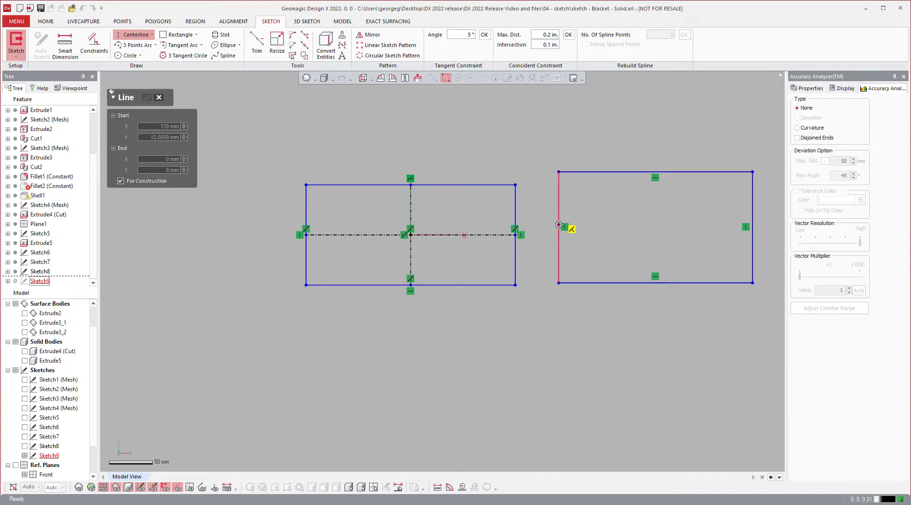
pyautogui.click(558, 221)
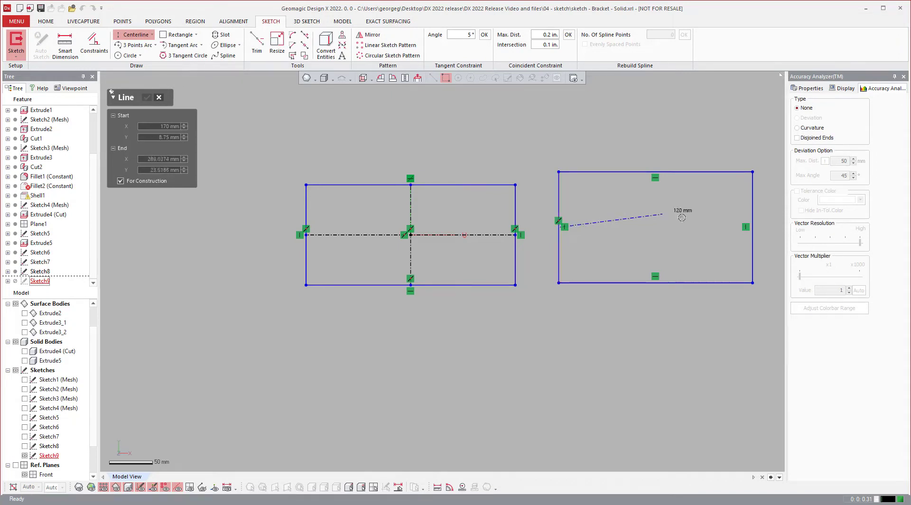
pyautogui.click(752, 228)
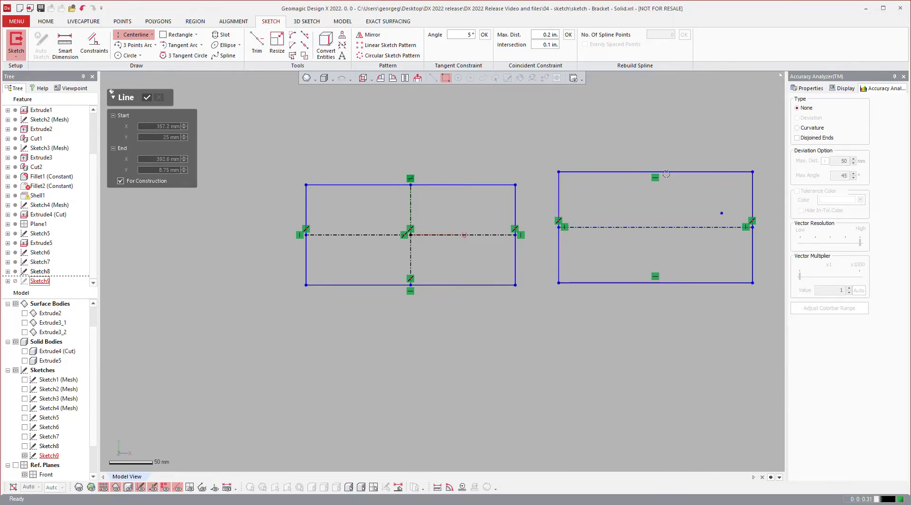
pyautogui.click(655, 173)
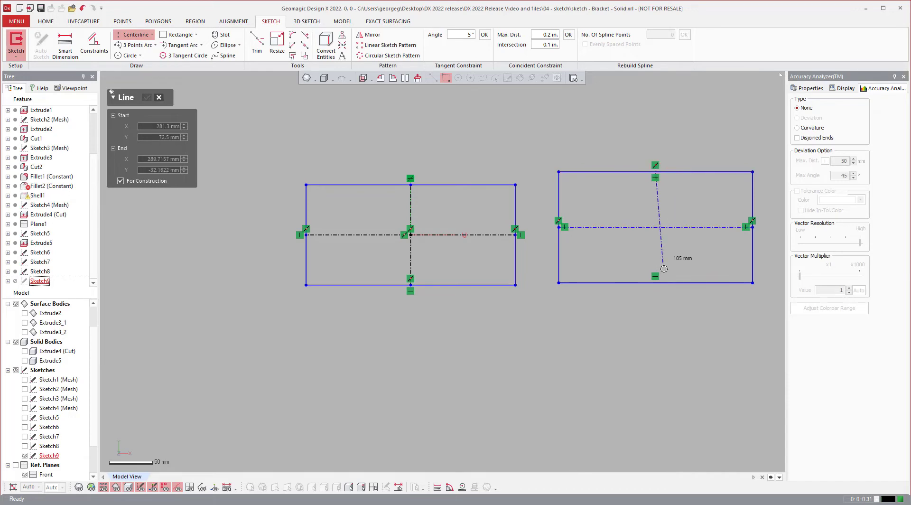
pyautogui.click(656, 283)
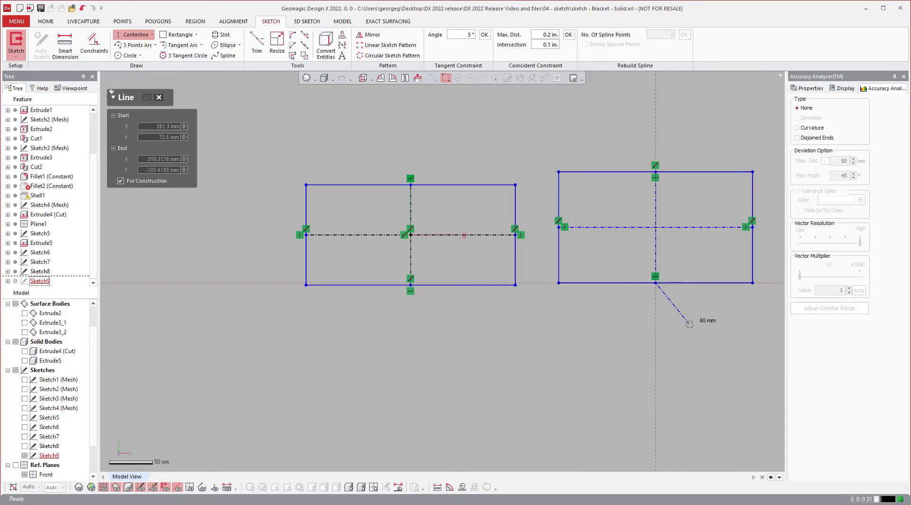
pyautogui.press('Escape')
pyautogui.press('Escape')
pyautogui.scroll(-2, 602, 230)
pyautogui.scroll(3, 679, 189)
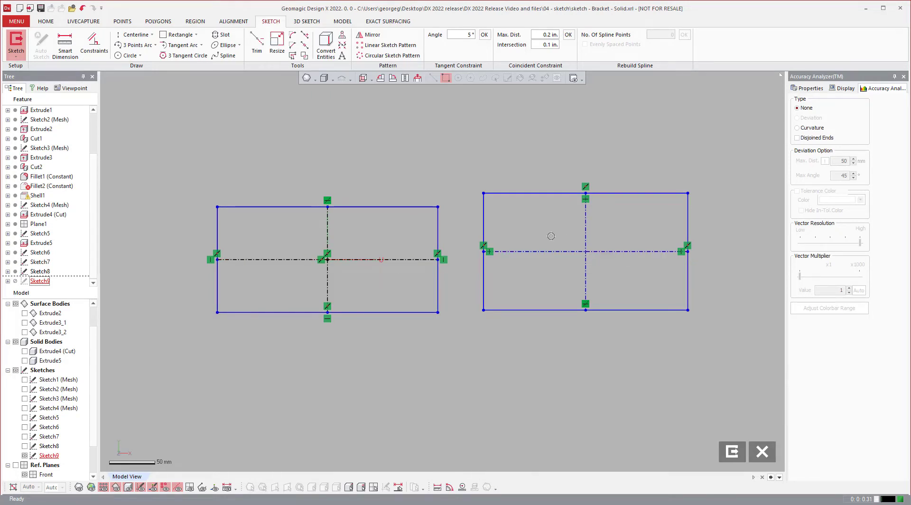
pyautogui.scroll(1, 538, 232)
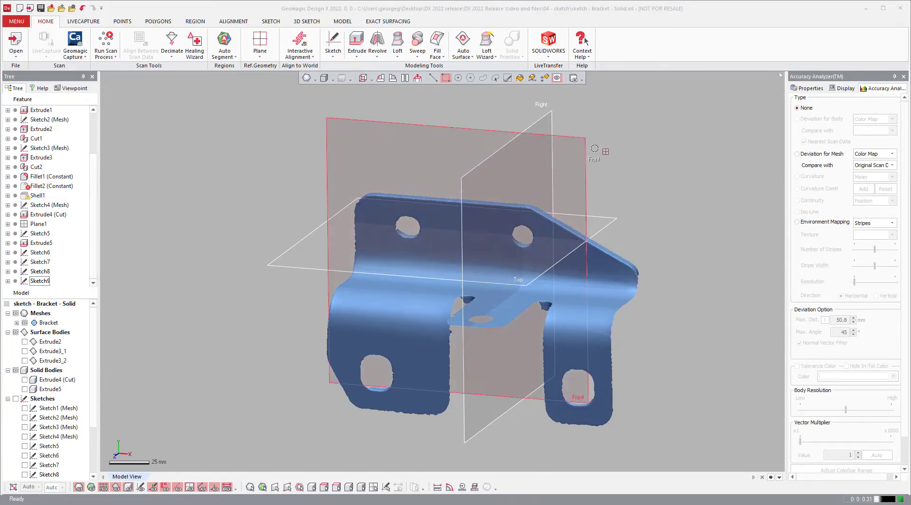
# Step: Start a mesh sketch on the Front plane with a 307 mm silhouette range, and hide Sketch9
pyautogui.click(575, 169)
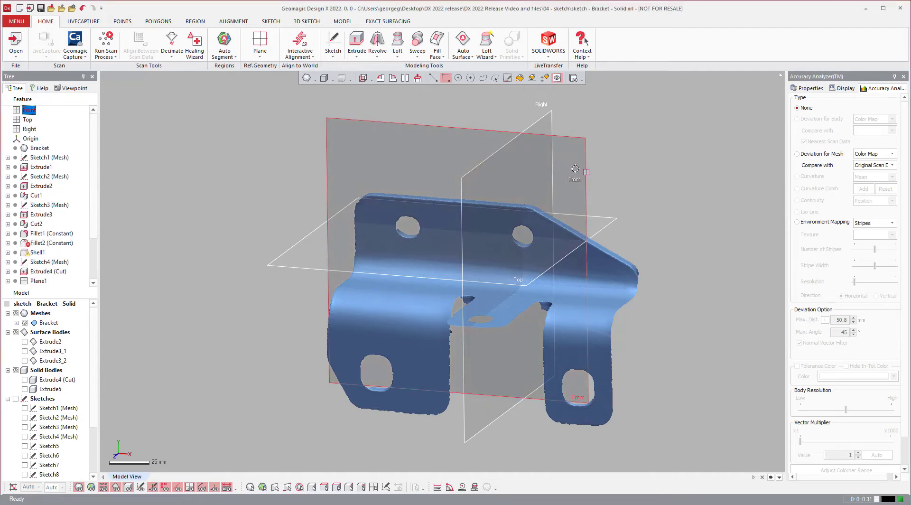
pyautogui.rightClick(613, 163)
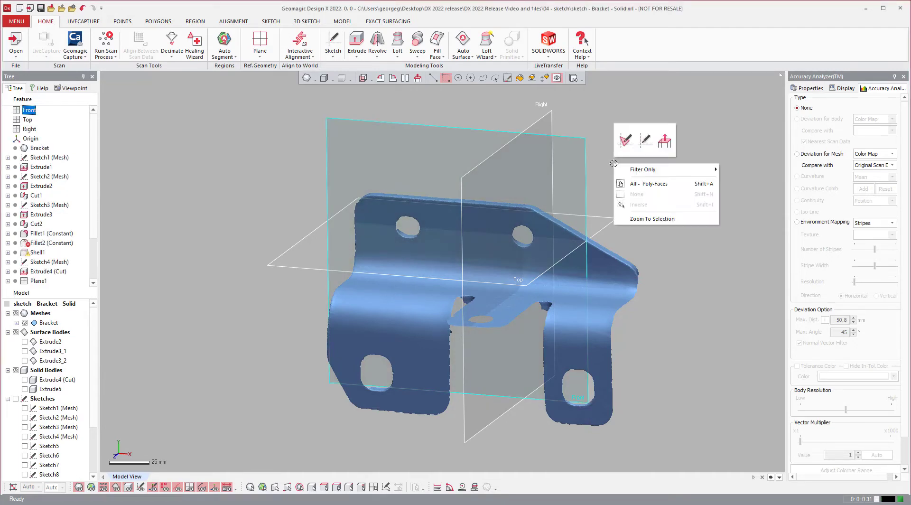
pyautogui.click(626, 139)
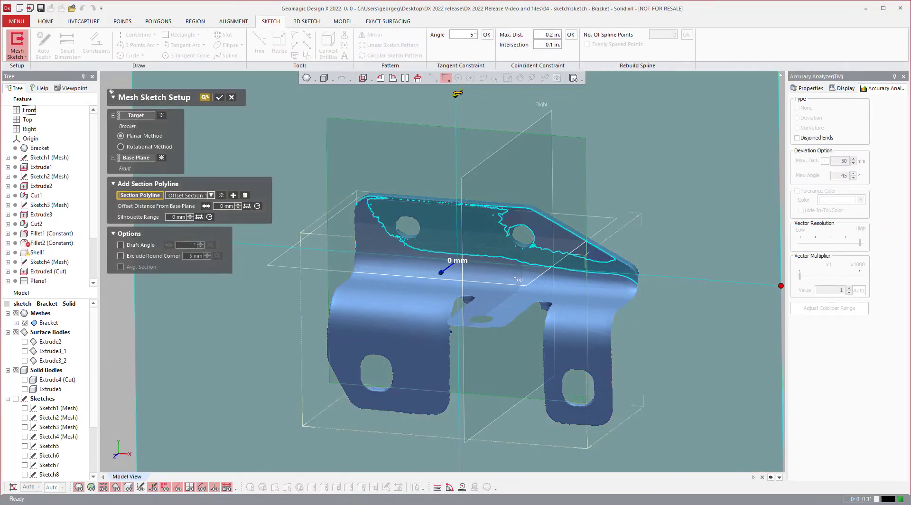
pyautogui.moveTo(458, 93); pyautogui.dragTo(373, 155)
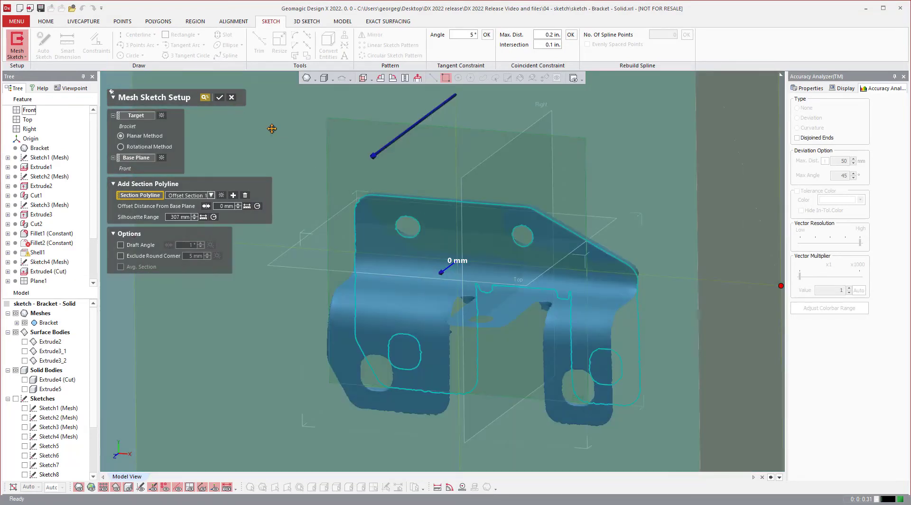
pyautogui.press('Return')
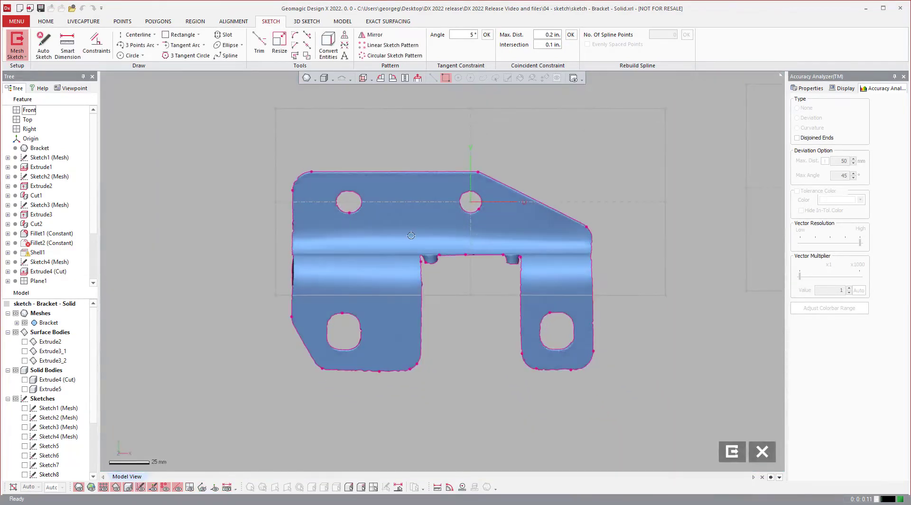
pyautogui.scroll(-2, 18, 438)
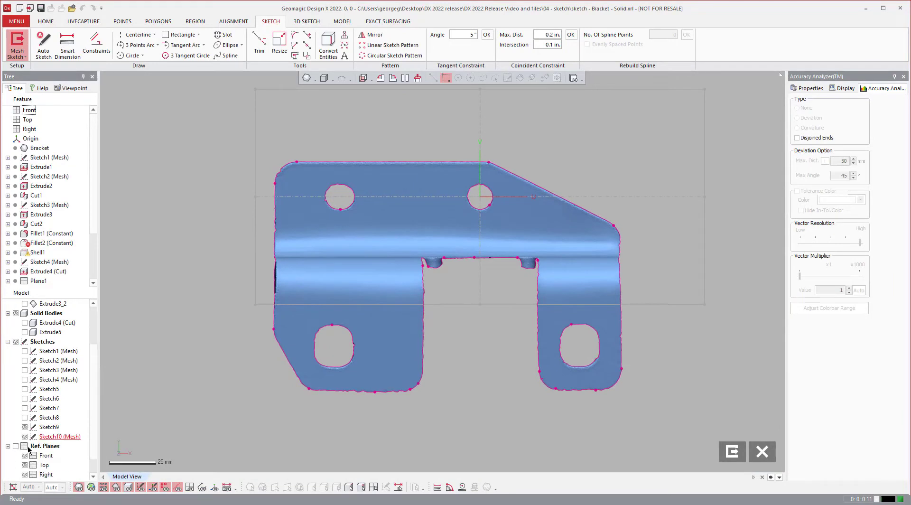
pyautogui.click(25, 429)
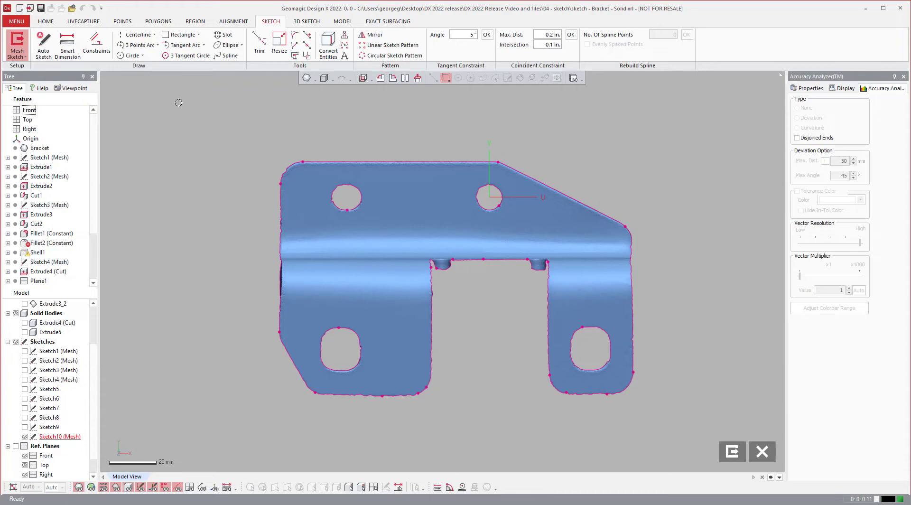
# Step: Draw a rectangle around the bracket mesh and pull its edges in toward the mesh
pyautogui.click(181, 34)
pyautogui.moveTo(264, 136)
pyautogui.mouseDown()
pyautogui.moveTo(433, 376)
pyautogui.moveTo(684, 428)
pyautogui.mouseUp()
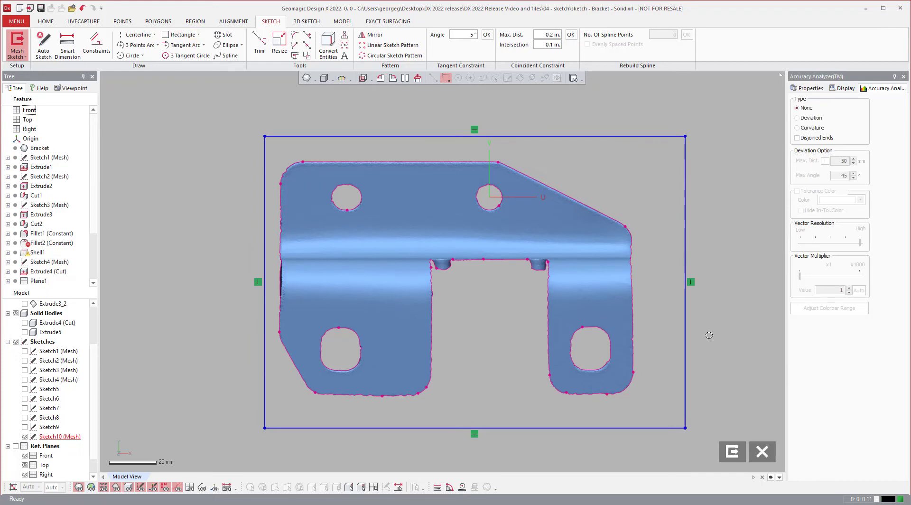
pyautogui.moveTo(683, 327); pyautogui.dragTo(634, 330)
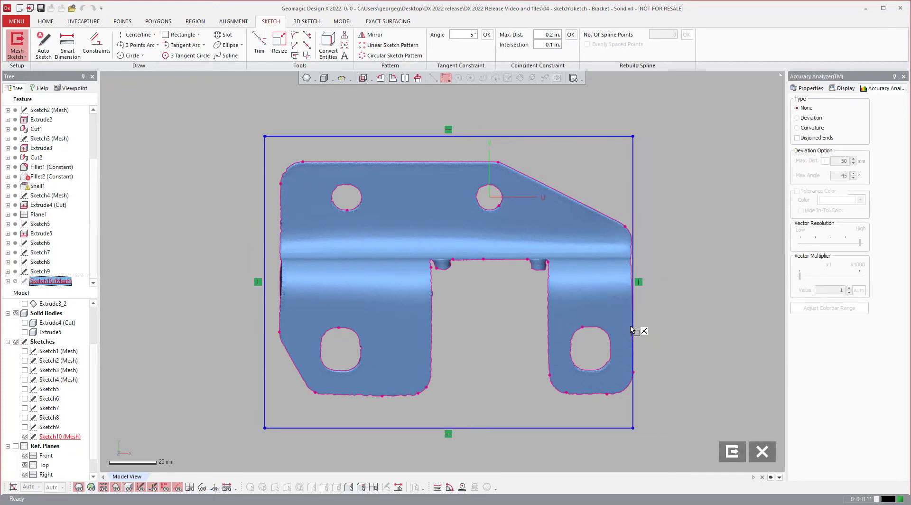
pyautogui.moveTo(588, 427); pyautogui.dragTo(588, 396)
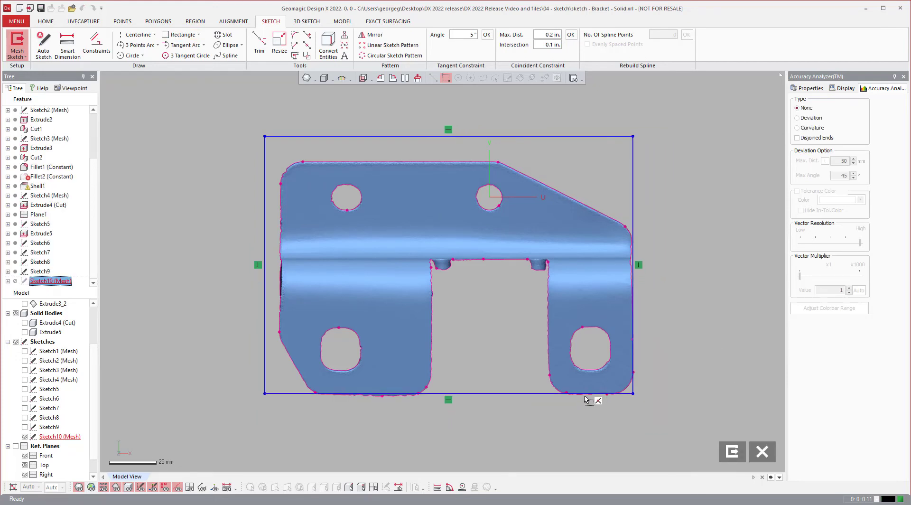
pyautogui.moveTo(267, 294); pyautogui.dragTo(283, 295)
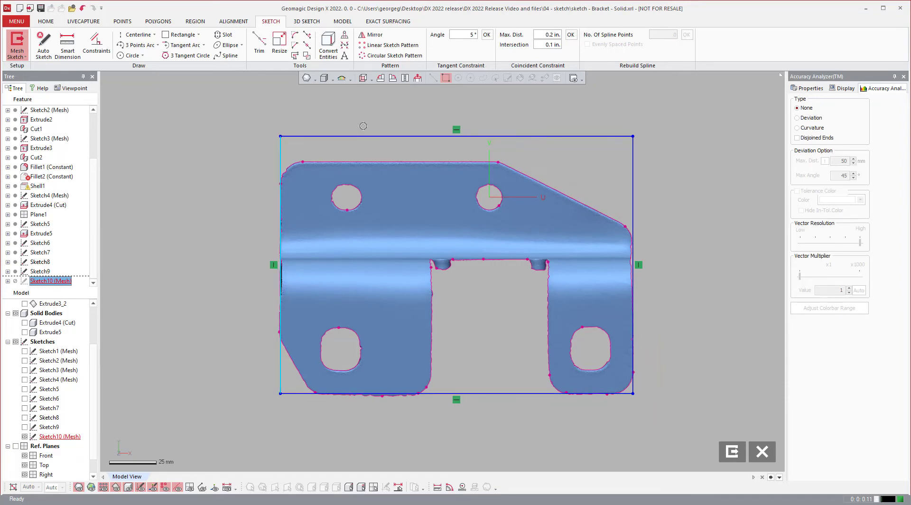
# Step: Select all sketch entities and delete the rectangle
pyautogui.click(352, 108)
pyautogui.hotkey('ctrl', 'a')
pyautogui.press('Delete')
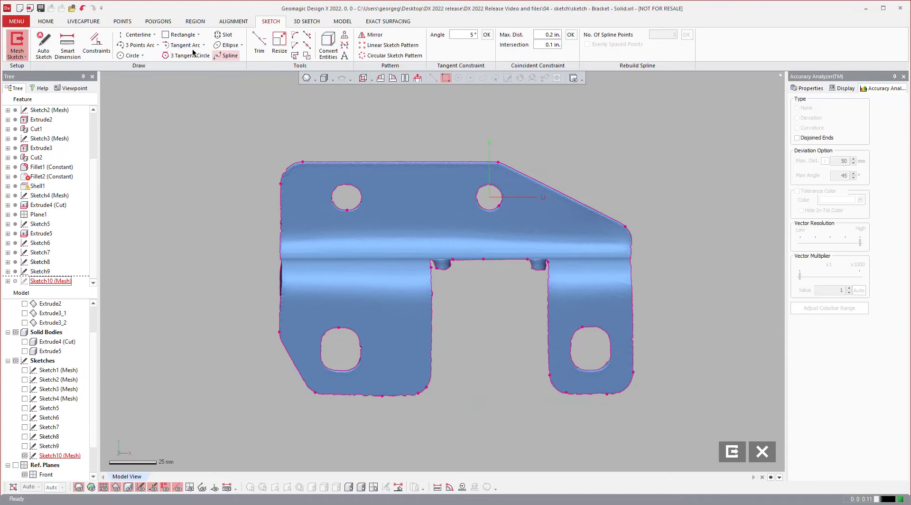
# Step: Fit a rectangle to the mesh's top, left, bottom and right edges
pyautogui.click(182, 34)
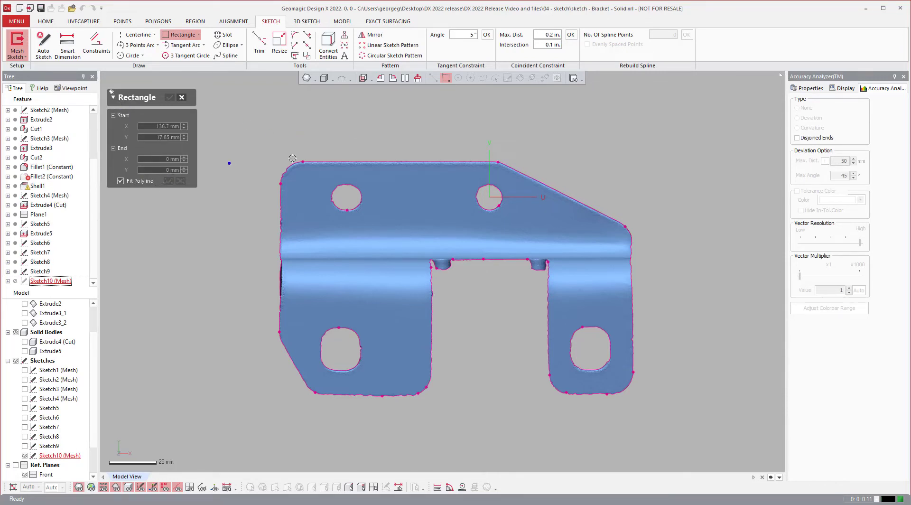
pyautogui.moveTo(318, 151); pyautogui.dragTo(487, 165)
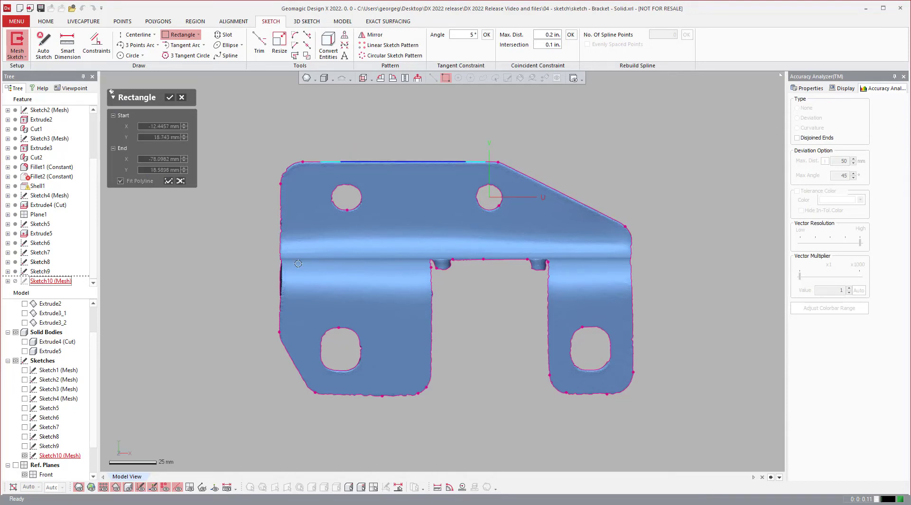
pyautogui.moveTo(261, 189); pyautogui.dragTo(304, 250)
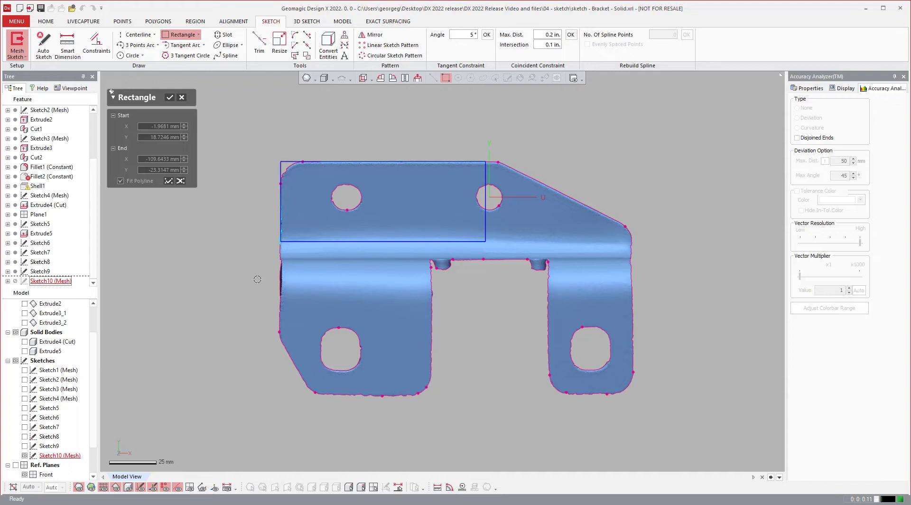
pyautogui.moveTo(258, 280); pyautogui.dragTo(292, 325)
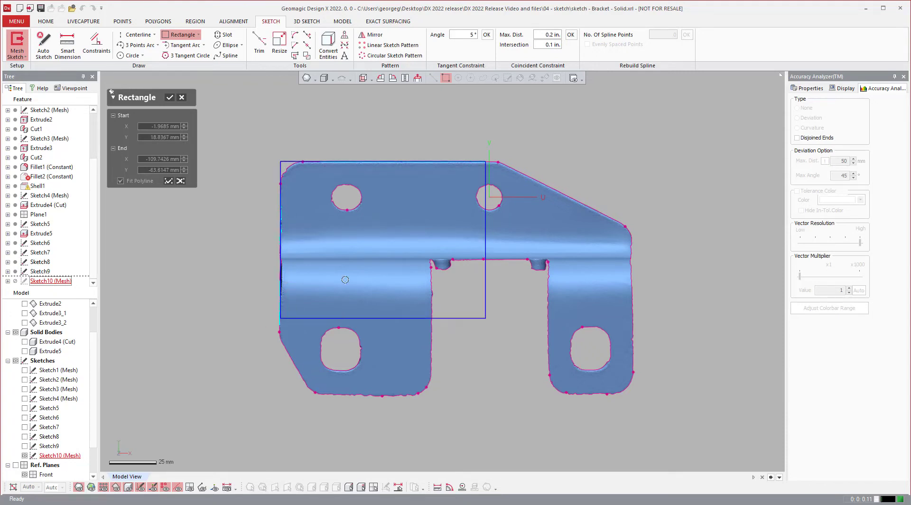
pyautogui.moveTo(338, 431); pyautogui.dragTo(409, 385)
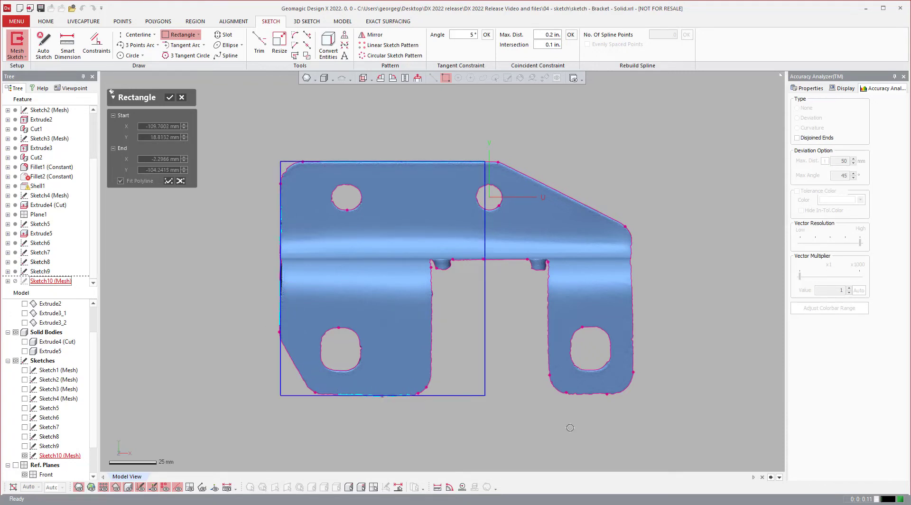
pyautogui.moveTo(569, 429); pyautogui.dragTo(612, 394)
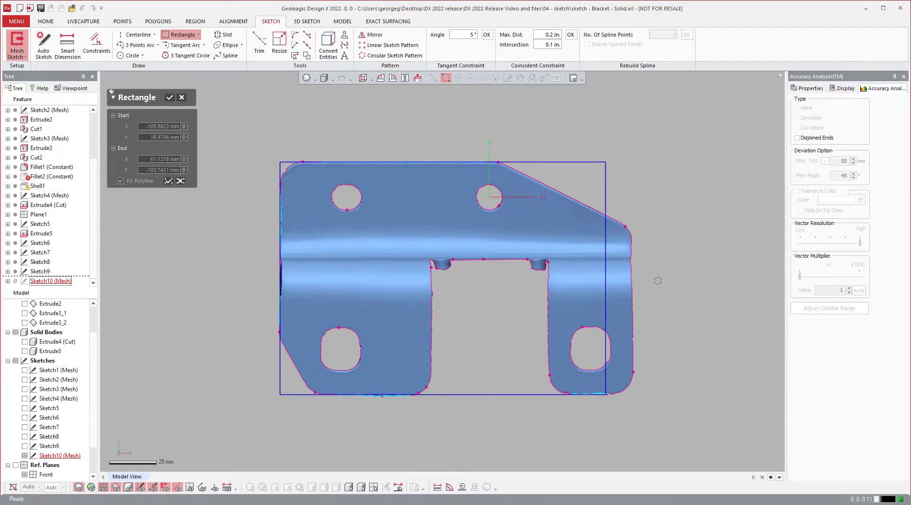
pyautogui.moveTo(657, 277); pyautogui.dragTo(632, 373)
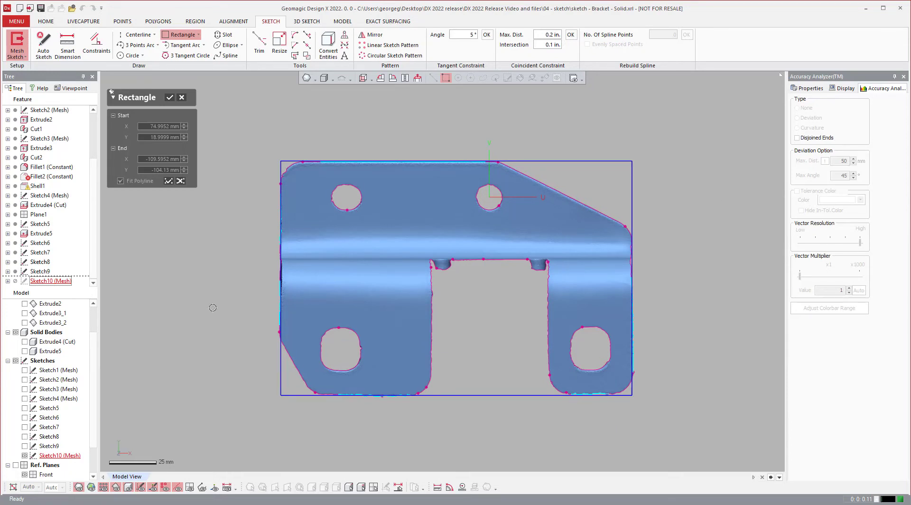
# Step: Refit the rectangle's left side to the mesh edge and confirm the fitted rectangle
pyautogui.moveTo(230, 263); pyautogui.dragTo(285, 324)
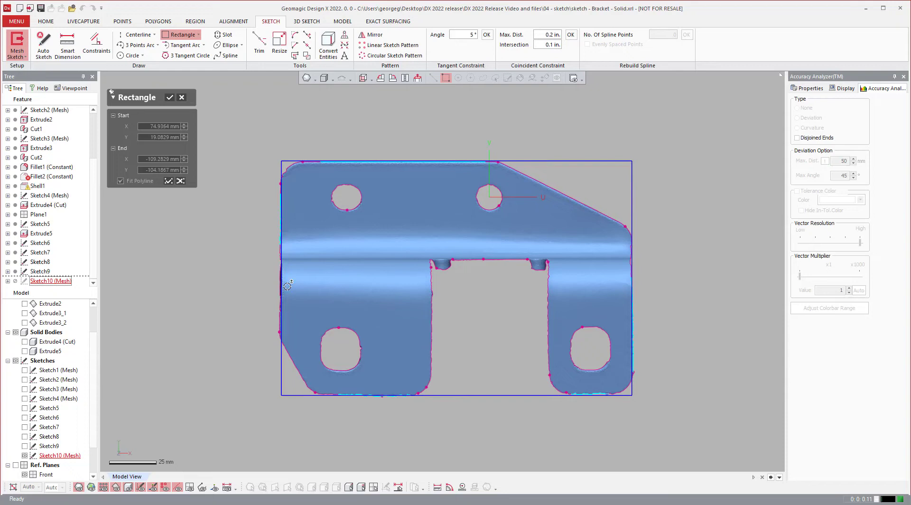
pyautogui.click(267, 247)
pyautogui.moveTo(242, 244); pyautogui.dragTo(301, 290)
pyautogui.moveTo(244, 224); pyautogui.dragTo(273, 284)
pyautogui.press('Return')
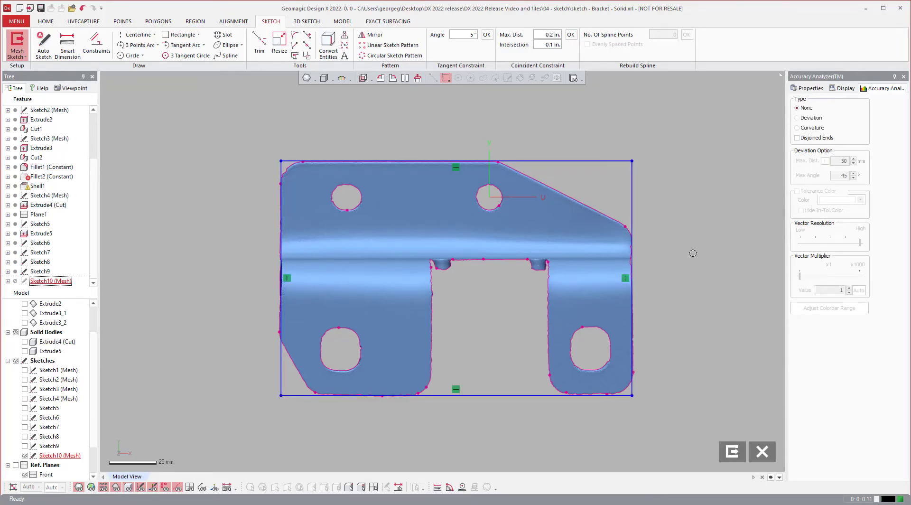
# Step: Fit lines to the slanted top-right edge and the lower-left chamfer
pyautogui.click(154, 35)
pyautogui.click(142, 53)
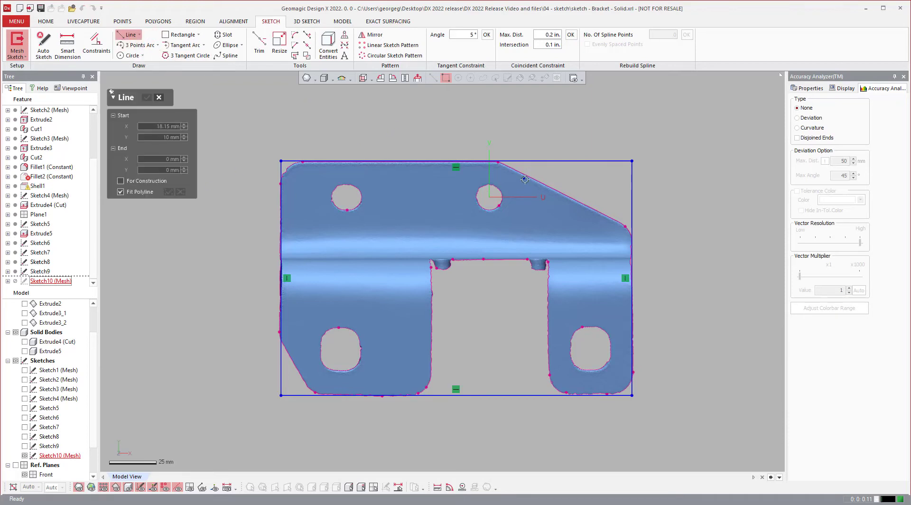
pyautogui.moveTo(522, 146); pyautogui.dragTo(606, 227)
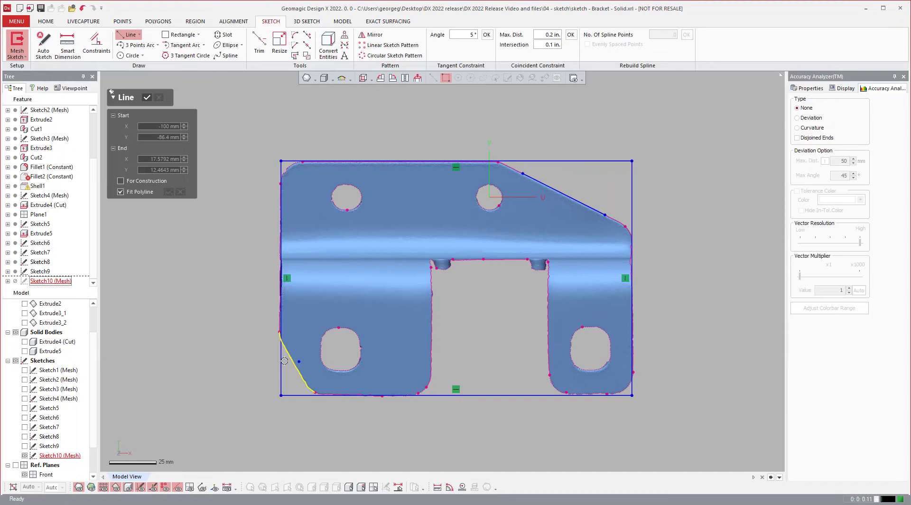
pyautogui.moveTo(258, 347); pyautogui.dragTo(305, 381)
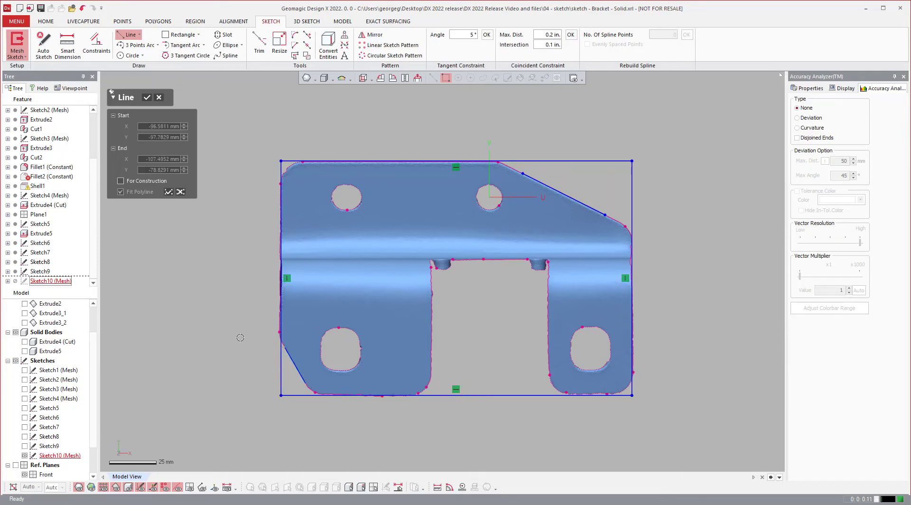
# Step: Corner-trim both chamfer lines into the rectangle outline to cut the corners
pyautogui.click(259, 44)
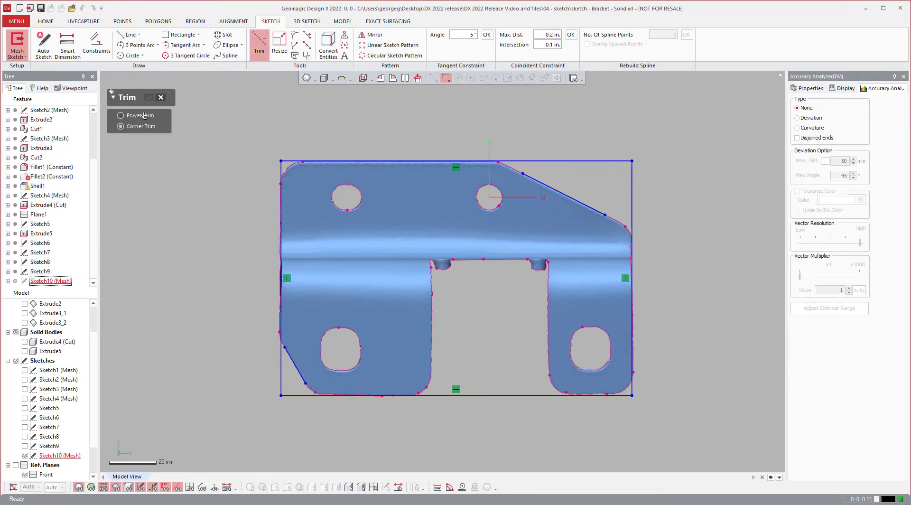
pyautogui.click(293, 364)
pyautogui.click(295, 310)
pyautogui.click(297, 360)
pyautogui.click(631, 270)
pyautogui.click(559, 192)
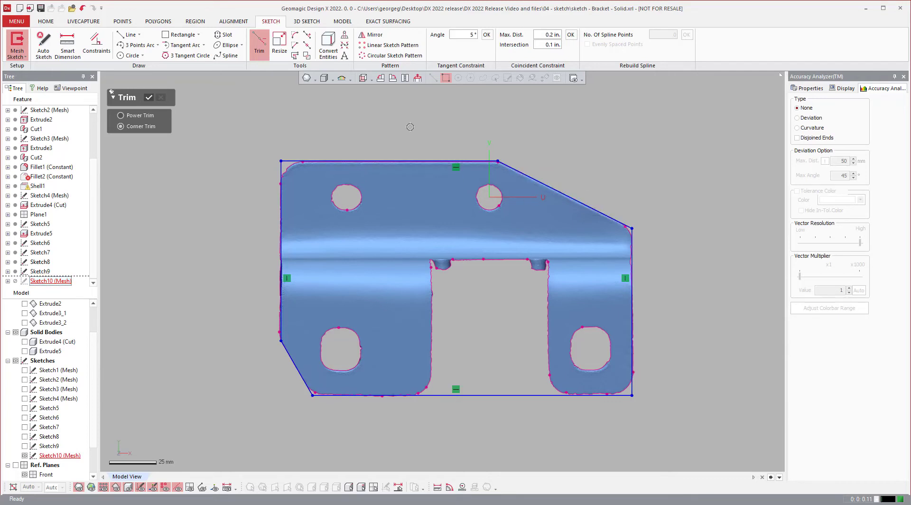
pyautogui.scroll(-2, 465, 197)
pyautogui.scroll(3, 427, 175)
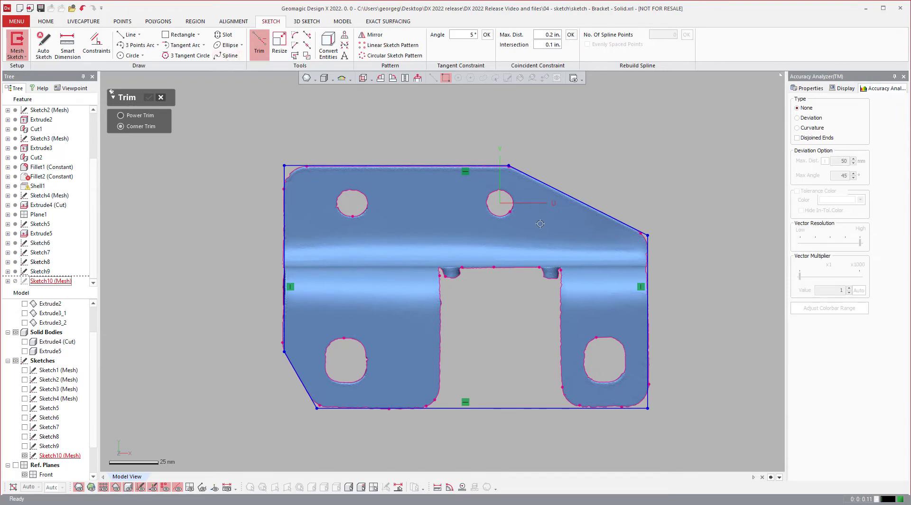
# Step: Fit a circle to the upper-right hole and a slot around the upper-left hole, then confirm
pyautogui.click(129, 56)
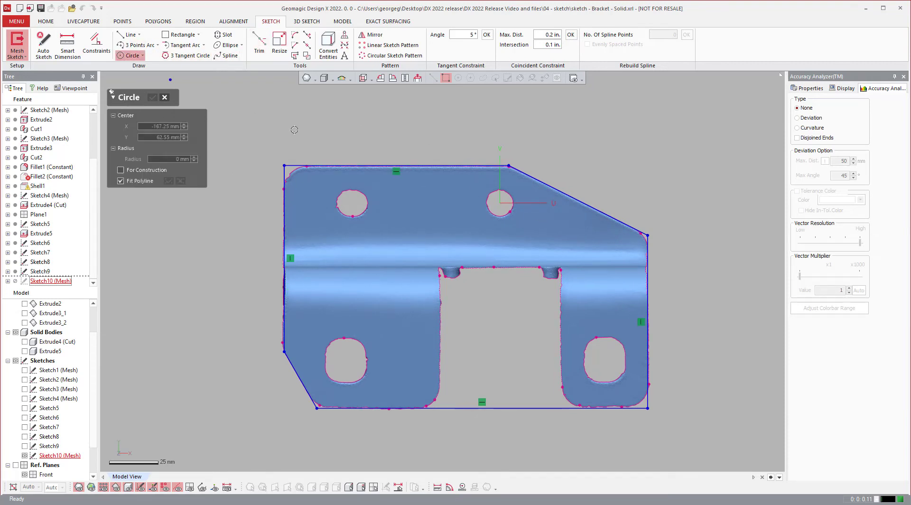
pyautogui.click(497, 199)
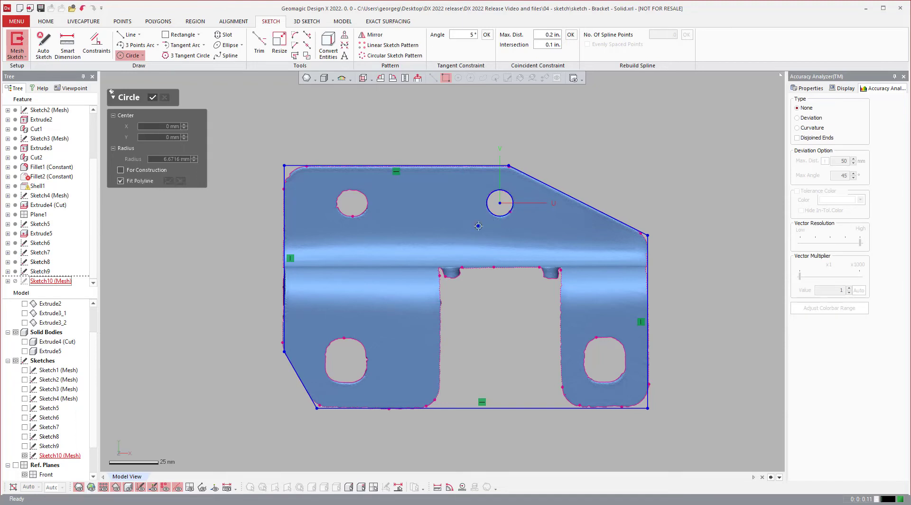
pyautogui.click(224, 41)
pyautogui.scroll(3, 321, 171)
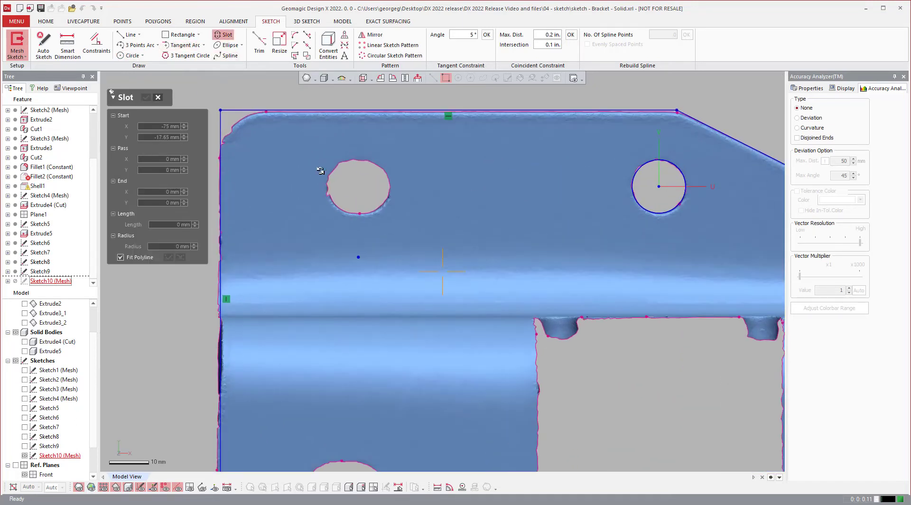
pyautogui.moveTo(307, 139); pyautogui.dragTo(413, 227)
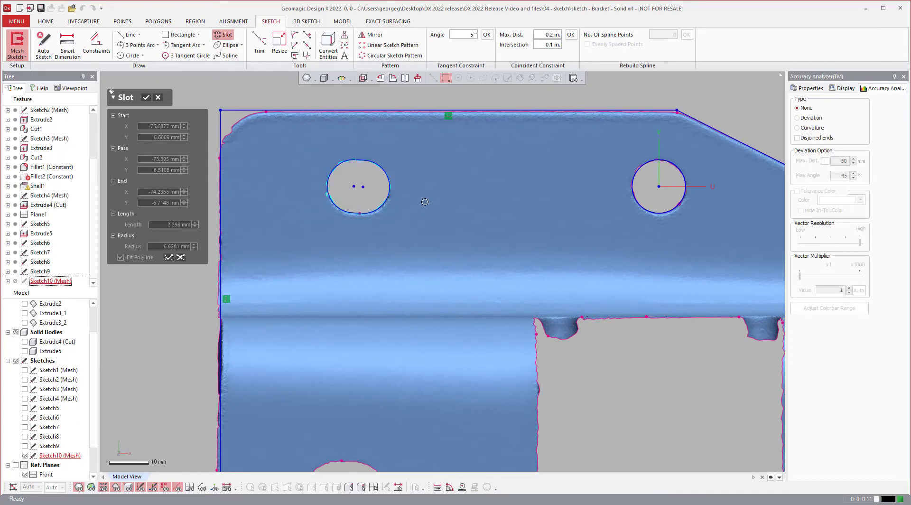
pyautogui.scroll(5, 356, 182)
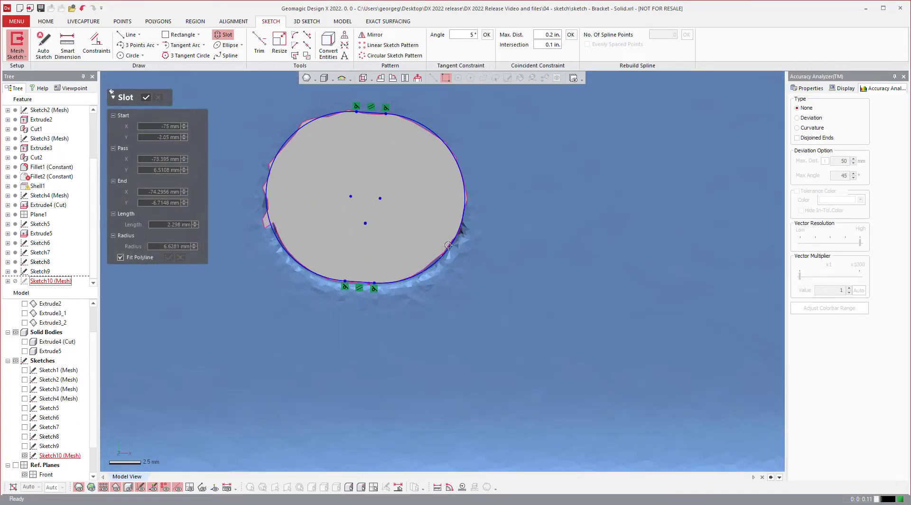
pyautogui.scroll(-10, 473, 230)
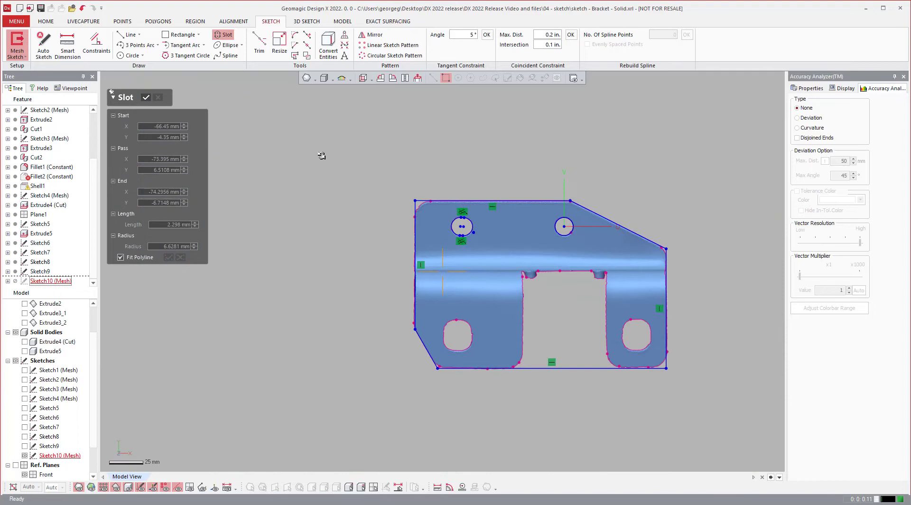
pyautogui.click(146, 98)
pyautogui.scroll(-2, 434, 189)
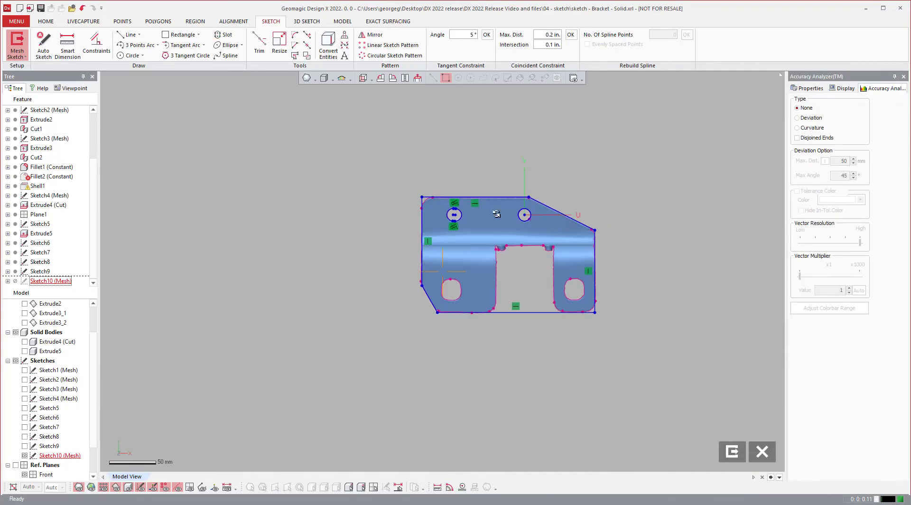
pyautogui.scroll(2, 617, 254)
pyautogui.scroll(1, 631, 256)
pyautogui.scroll(1, 350, 153)
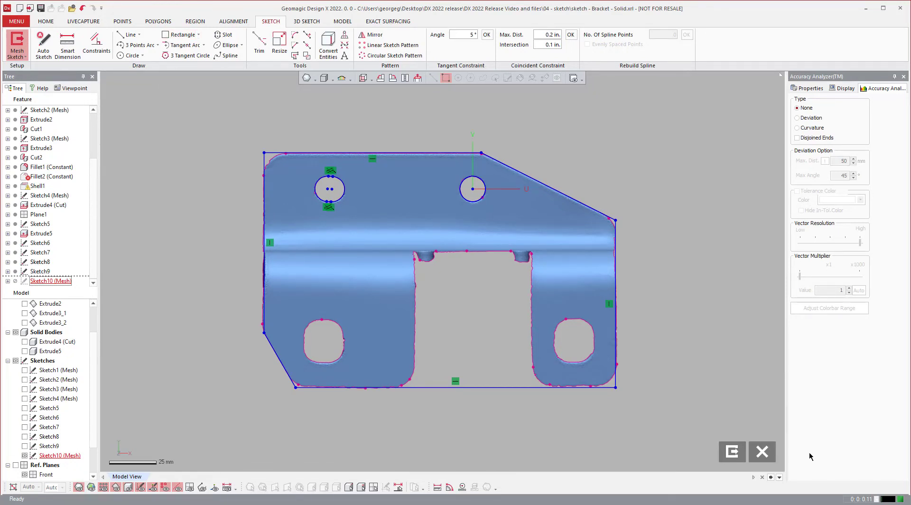
# Step: Exit the mesh sketch and rotate the 3D view slightly
pyautogui.click(732, 451)
pyautogui.scroll(-1, 507, 319)
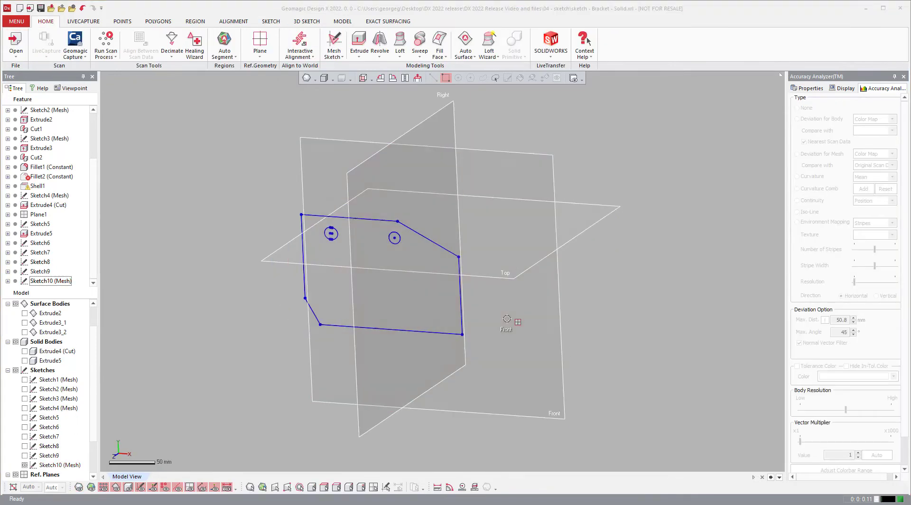
pyautogui.moveTo(506, 318); pyautogui.dragTo(487, 252, button='right')
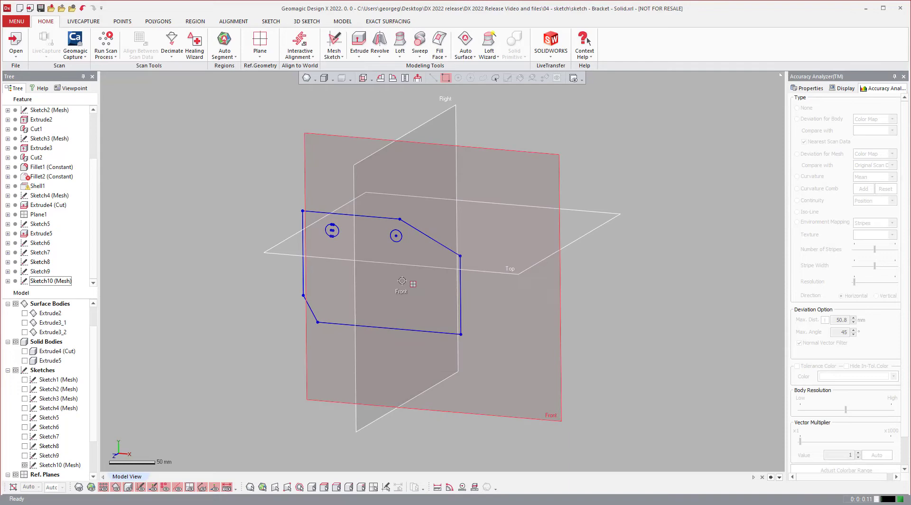
pyautogui.moveTo(408, 273); pyautogui.dragTo(376, 292, button='right')
# Step: Create a plane offset from Front and start a new sketch on it
pyautogui.moveTo(536, 353); pyautogui.dragTo(280, 361)
pyautogui.moveTo(280, 361)
pyautogui.mouseDown(button='right')
pyautogui.moveTo(274, 329)
pyautogui.moveTo(237, 303)
pyautogui.moveTo(275, 184)
pyautogui.mouseUp(button='right')
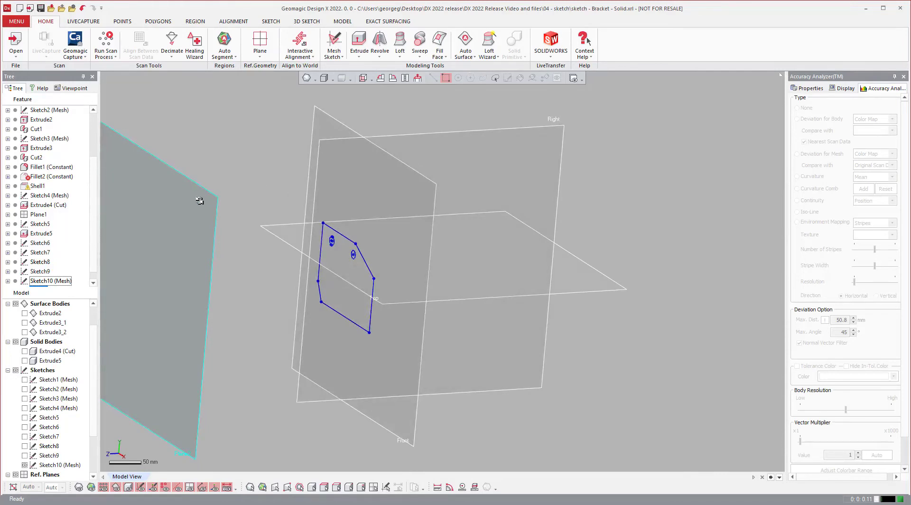
pyautogui.rightClick(195, 165)
pyautogui.click(222, 143)
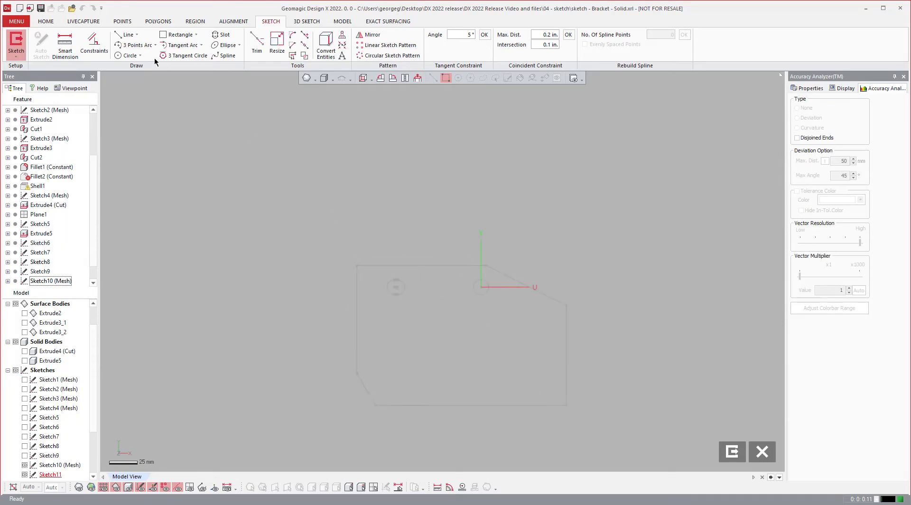
# Step: Draw three connected lines: horizontal bottom, vertical right side and slanted top
pyautogui.click(126, 34)
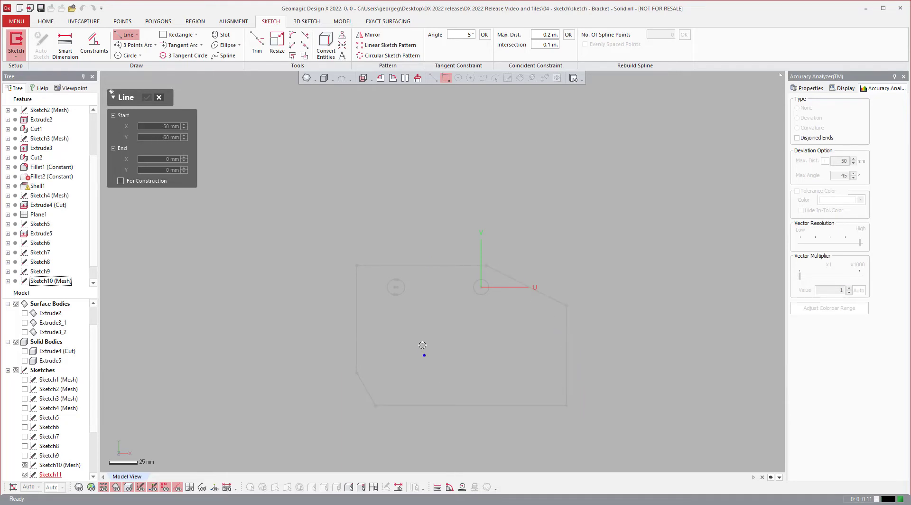
pyautogui.click(566, 360)
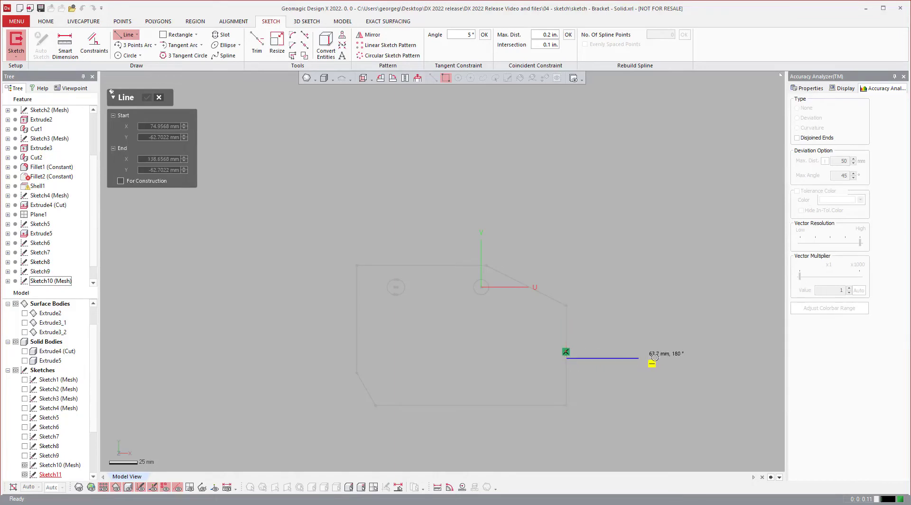
pyautogui.click(673, 359)
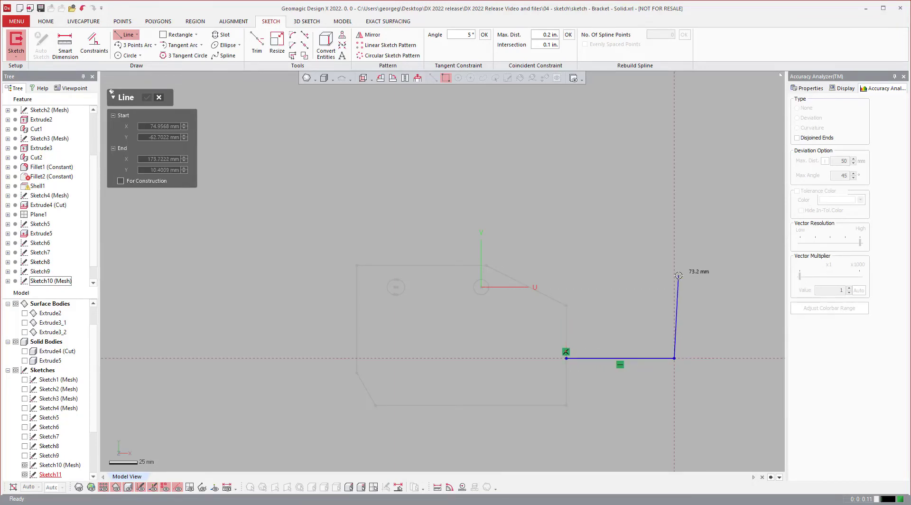
pyautogui.click(673, 281)
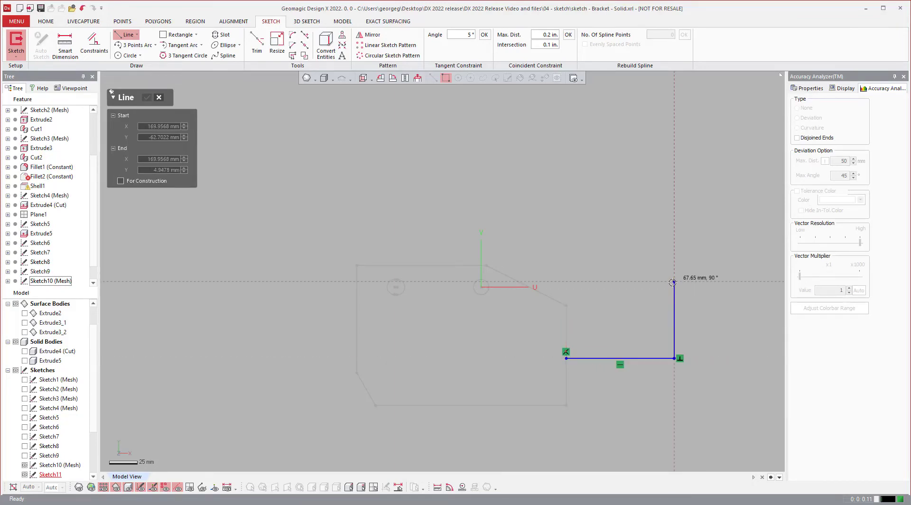
pyautogui.click(566, 305)
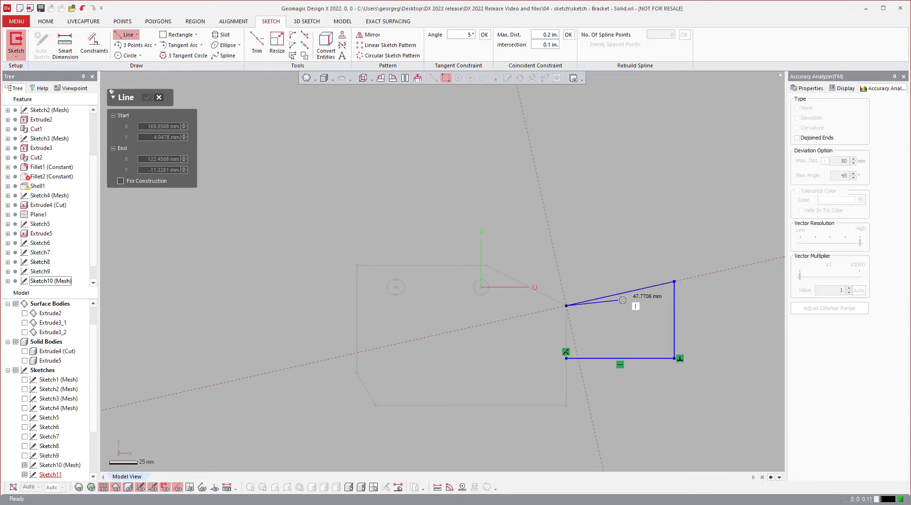
pyautogui.press('Escape')
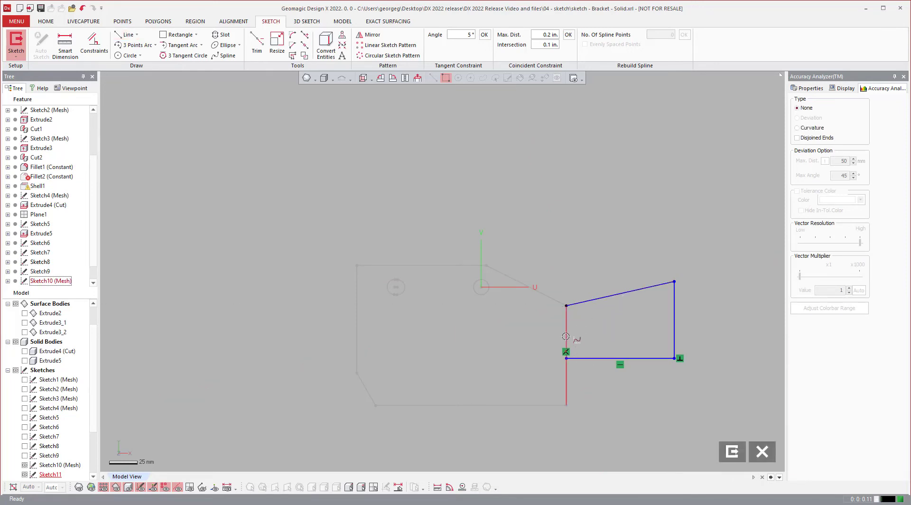
# Step: Orbit around the new profile in 3D, then turn the view back to face the sketch plane
pyautogui.moveTo(495, 296)
pyautogui.mouseDown(button='right')
pyautogui.moveTo(572, 277)
pyautogui.moveTo(582, 285)
pyautogui.moveTo(464, 290)
pyautogui.moveTo(275, 270)
pyautogui.moveTo(410, 270)
pyautogui.moveTo(421, 295)
pyautogui.mouseUp(button='right')
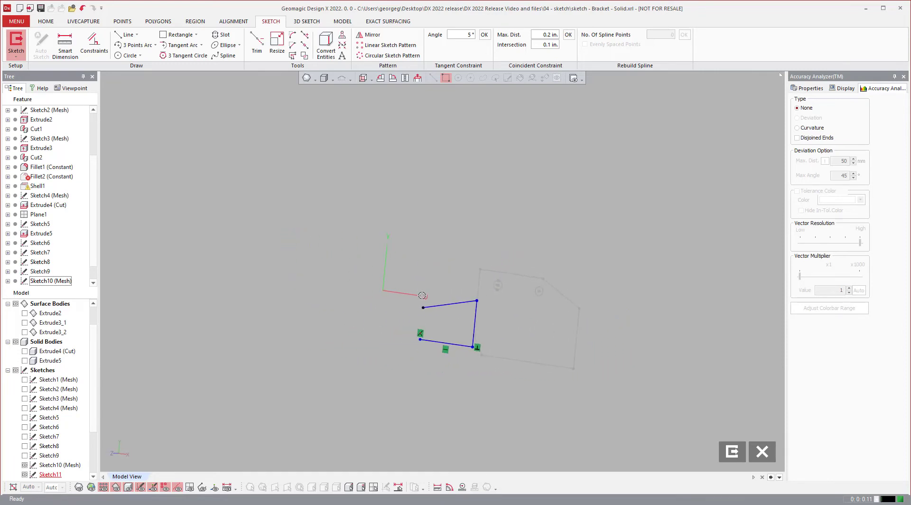
pyautogui.moveTo(371, 328); pyautogui.dragTo(428, 361, button='right')
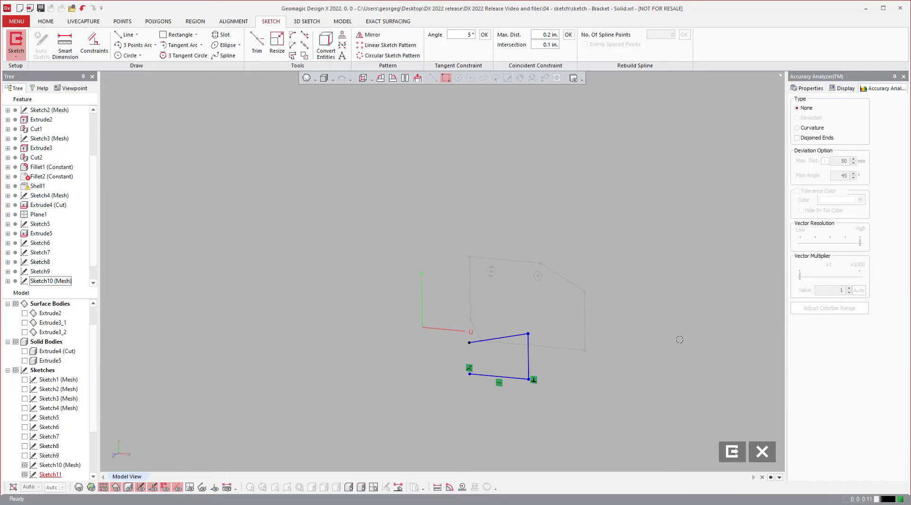
pyautogui.moveTo(489, 199); pyautogui.dragTo(486, 307, button='right')
# Step: Convert the part's left vertical edge into a sketch line and add a constraint to it
pyautogui.scroll(2, 461, 326)
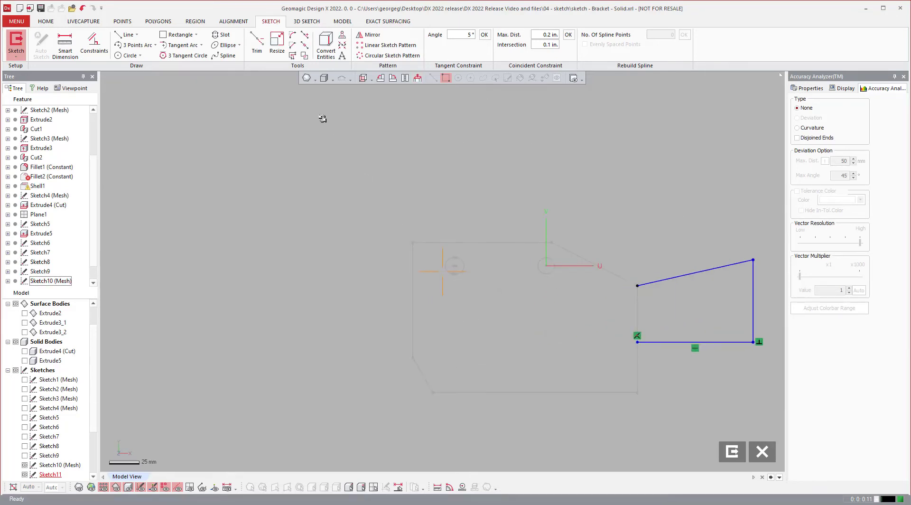
pyautogui.click(325, 45)
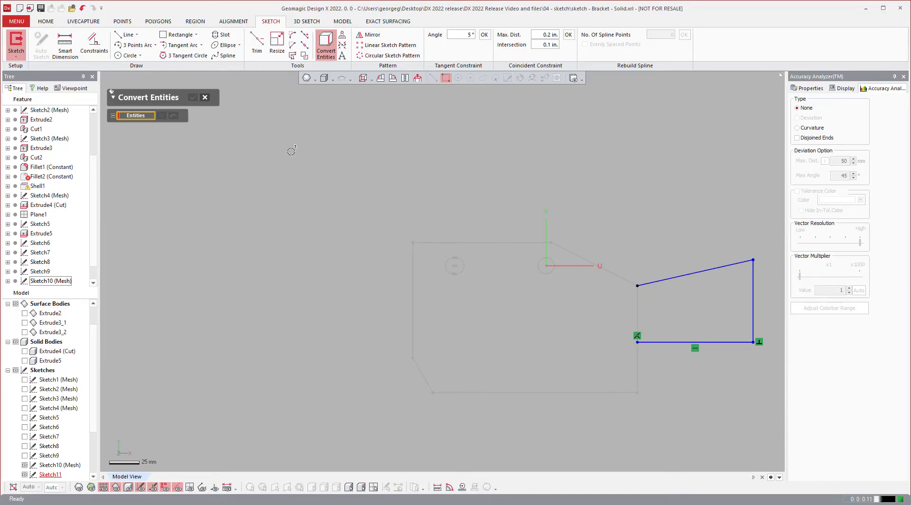
pyautogui.click(409, 277)
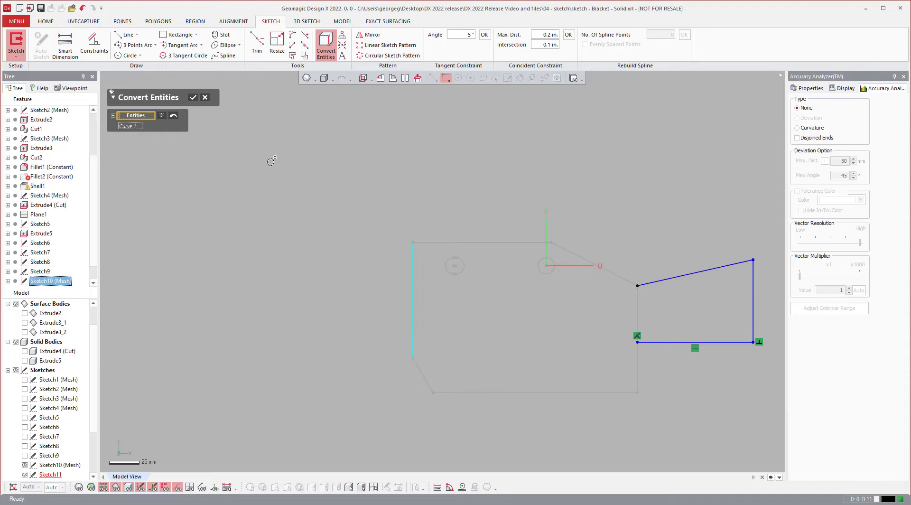
pyautogui.press('Return')
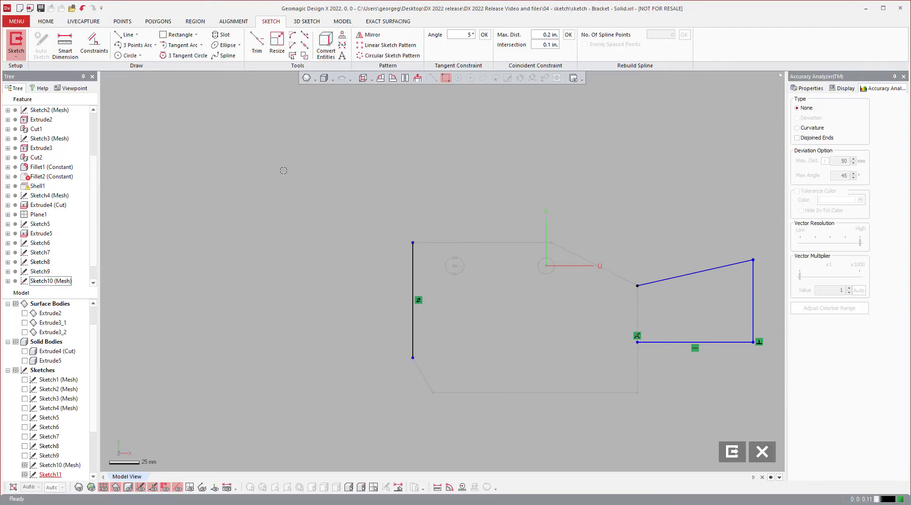
pyautogui.rightClick(413, 275)
pyautogui.click(481, 256)
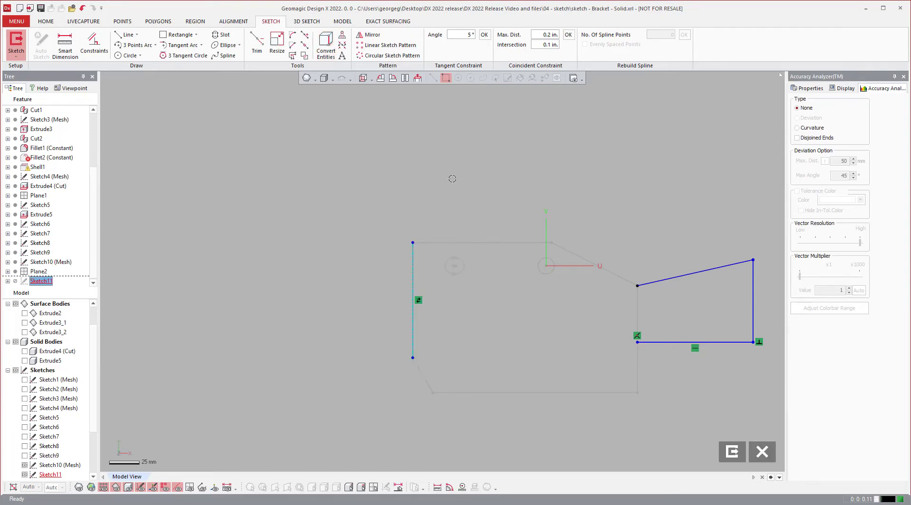
# Step: Draw a three-line profile to the left, closing against the converted edge
pyautogui.click(125, 34)
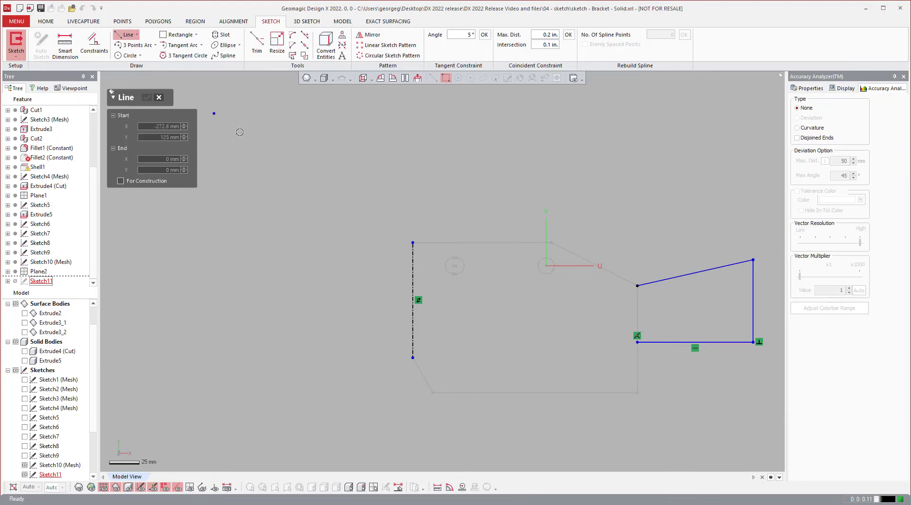
pyautogui.click(413, 278)
pyautogui.click(274, 242)
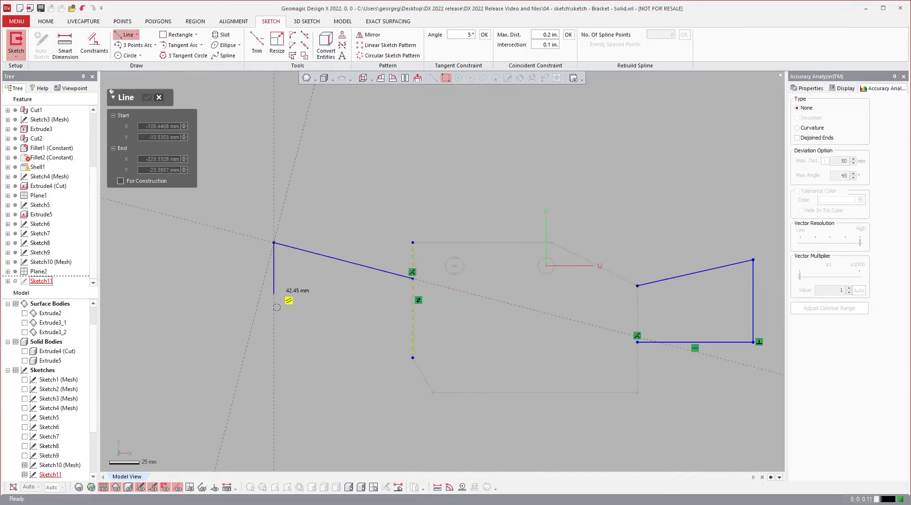
pyautogui.click(274, 348)
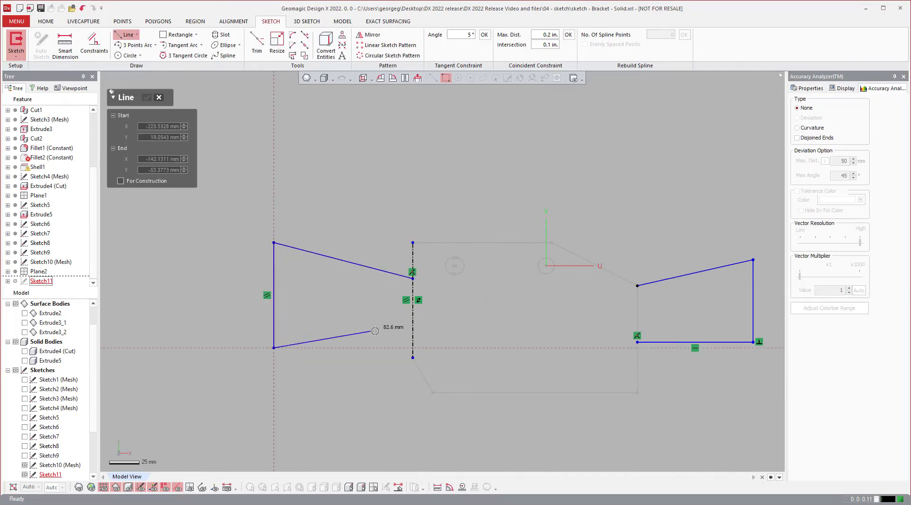
pyautogui.click(412, 333)
pyautogui.scroll(-2, 462, 280)
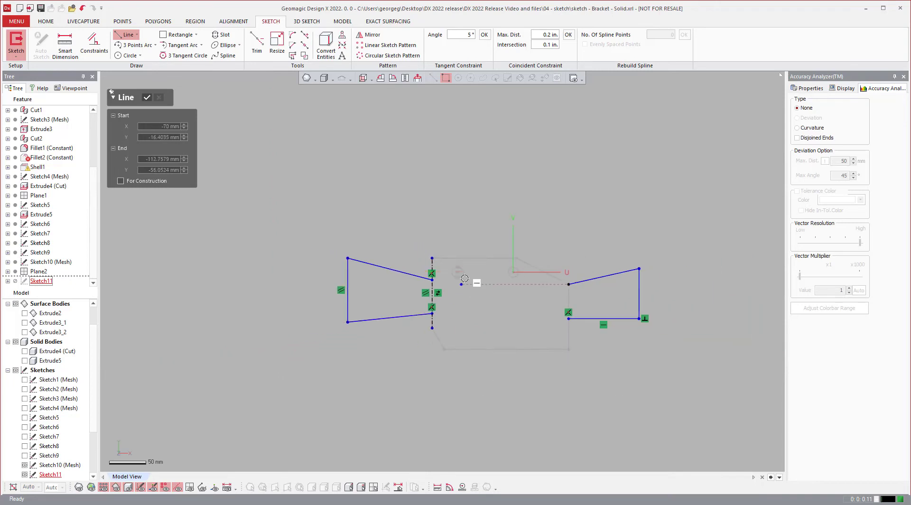
pyautogui.moveTo(465, 278)
pyautogui.mouseDown(button='right')
pyautogui.moveTo(455, 297)
pyautogui.moveTo(427, 311)
pyautogui.moveTo(451, 301)
pyautogui.moveTo(427, 302)
pyautogui.mouseUp(button='right')
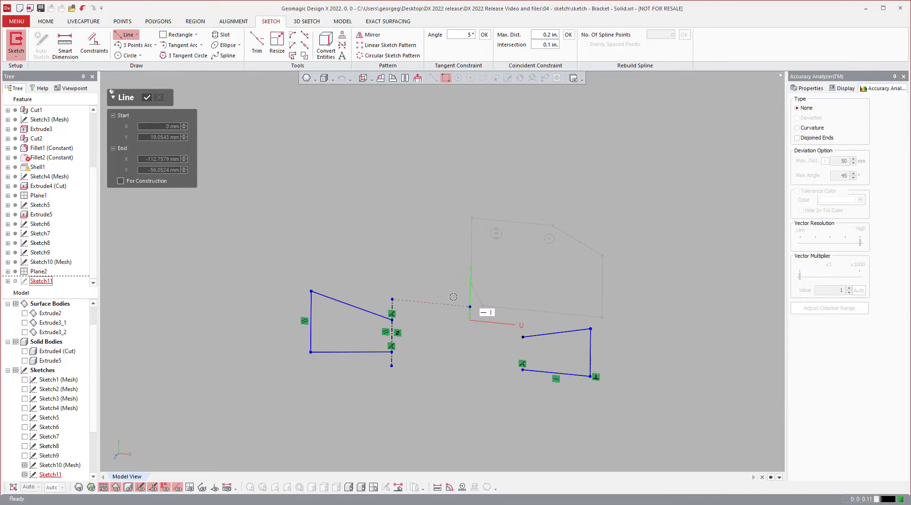
pyautogui.press('Escape')
pyautogui.scroll(2, 485, 386)
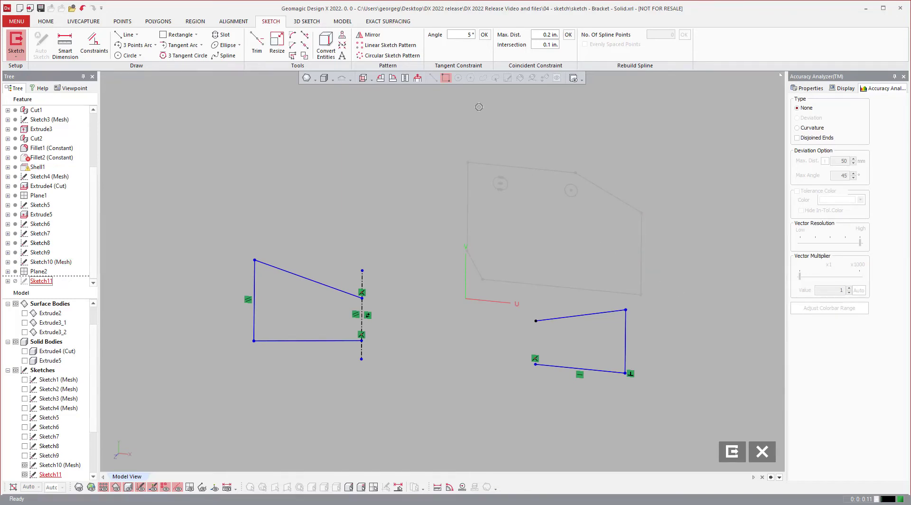
# Step: Draw a three-point arc curving down past the left profile's top-left corner
pyautogui.click(418, 79)
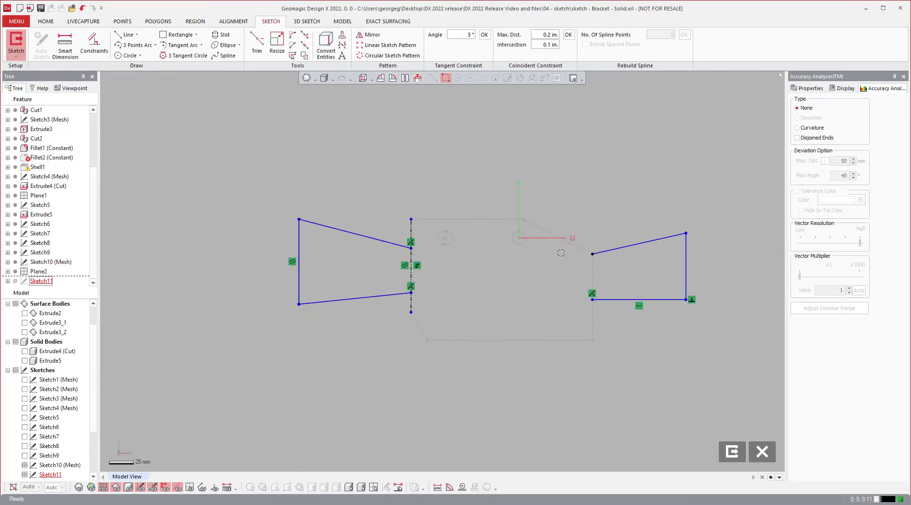
pyautogui.scroll(3, 455, 165)
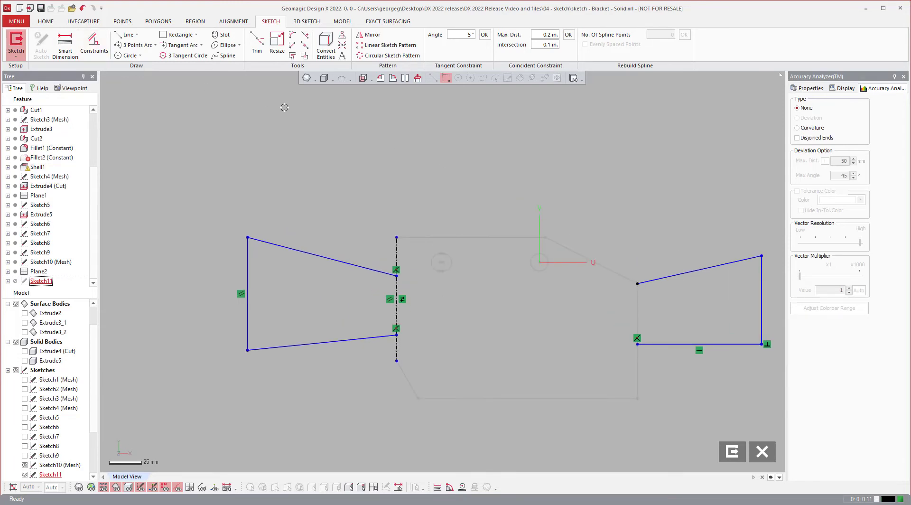
pyautogui.click(118, 45)
pyautogui.click(273, 151)
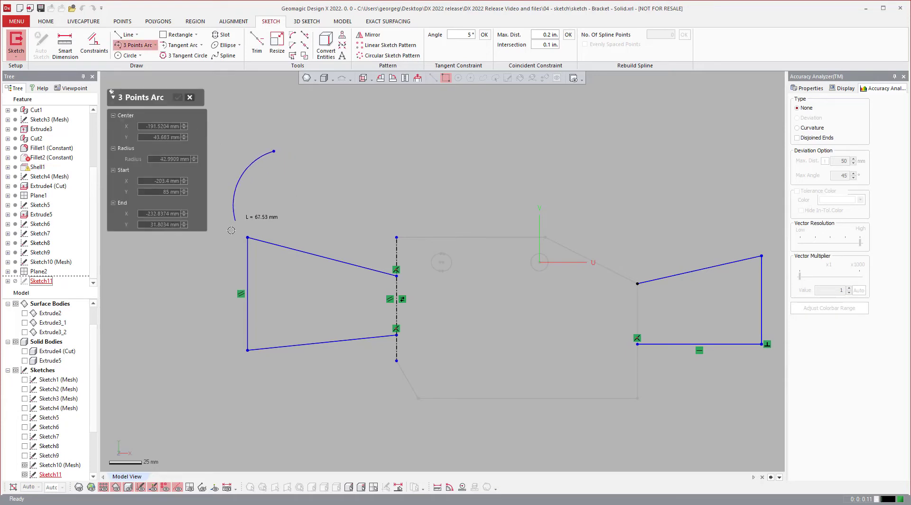
pyautogui.click(149, 325)
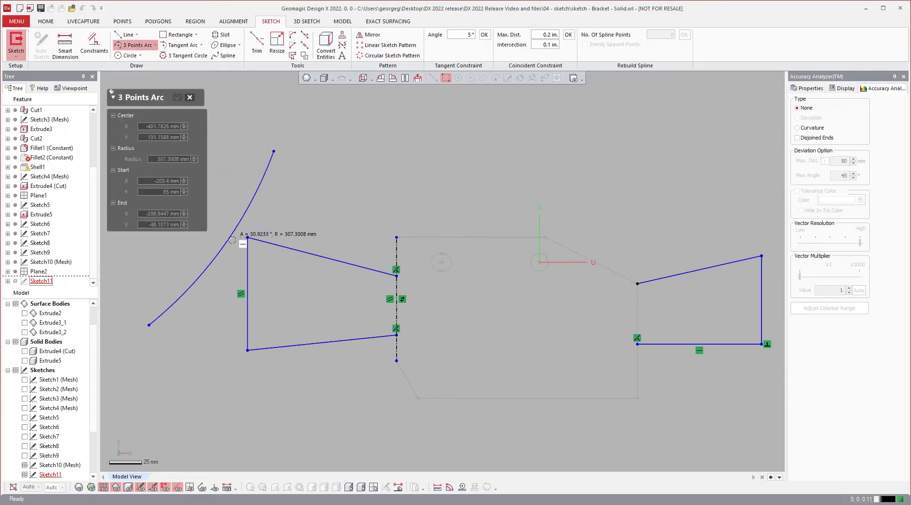
pyautogui.click(246, 238)
pyautogui.scroll(-1, 232, 220)
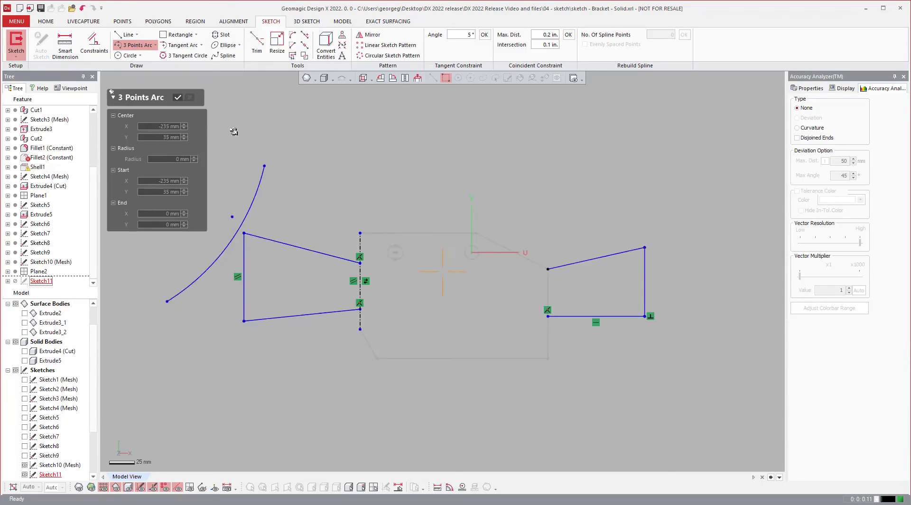
pyautogui.press('Escape')
# Step: Select the arc together with the profile's top-left corner point
pyautogui.scroll(2, 204, 223)
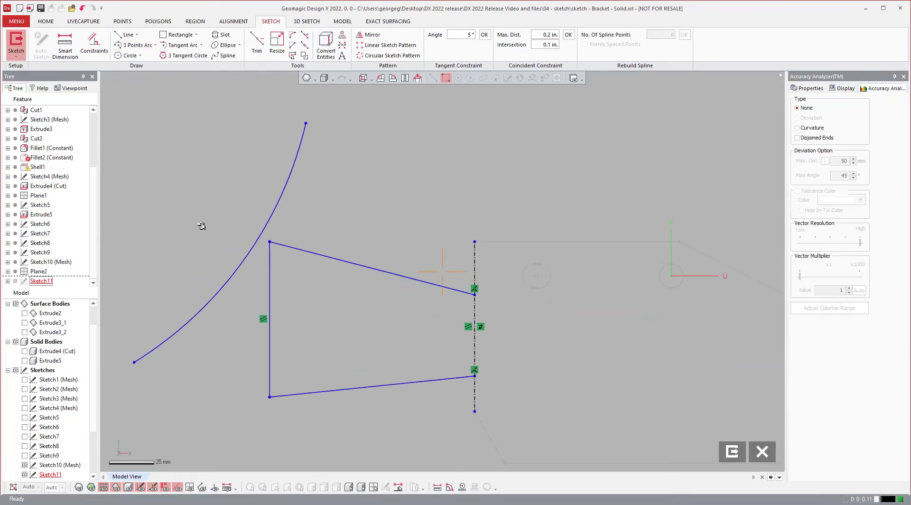
pyautogui.click(248, 261)
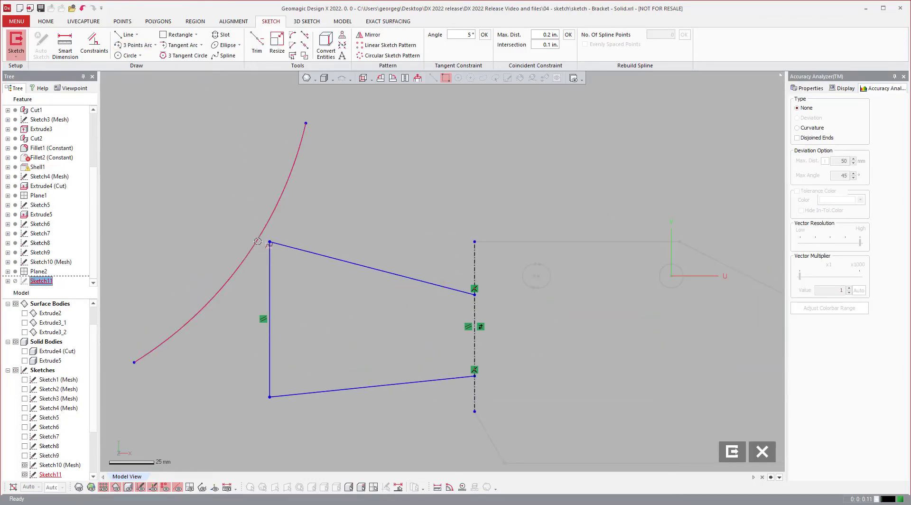
pyautogui.click(267, 228)
# Step: Constrain the profile's corner to the arc's midpoint and adjust the arc's top end
pyautogui.click(97, 45)
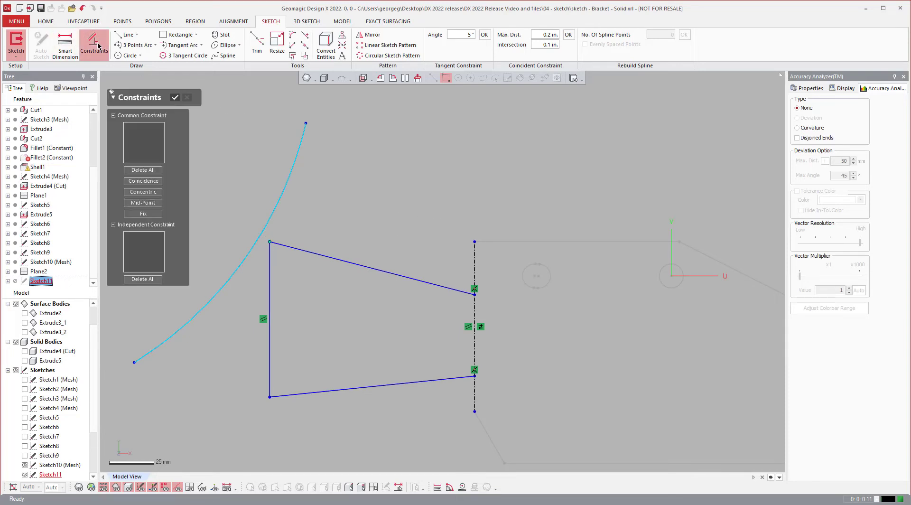
pyautogui.click(142, 203)
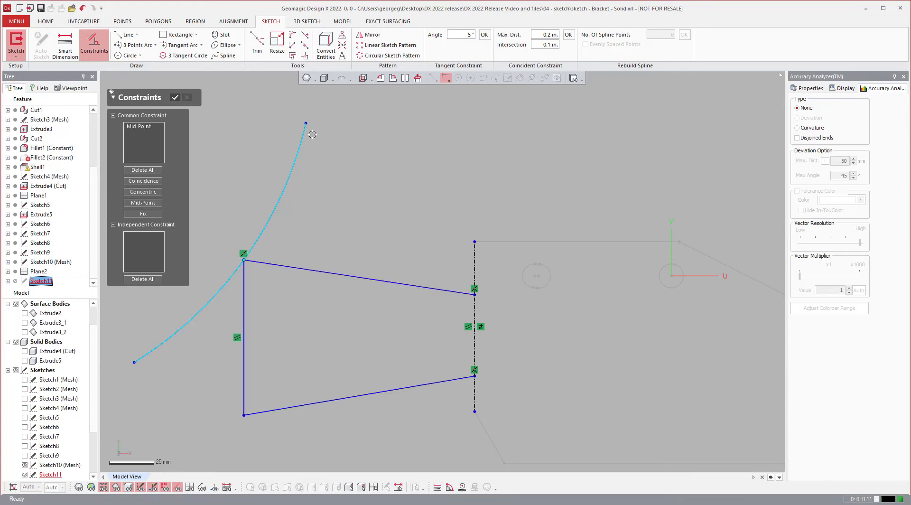
pyautogui.press('Escape')
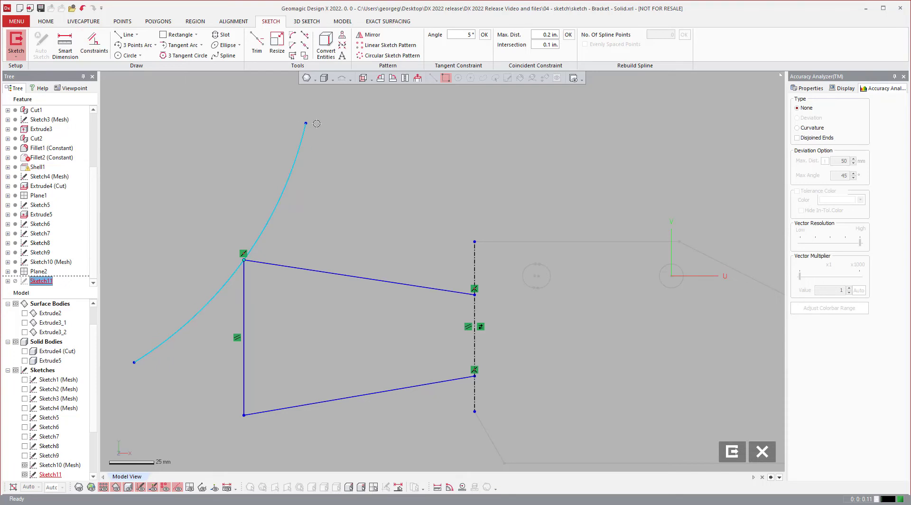
pyautogui.moveTo(304, 123); pyautogui.dragTo(304, 149)
# Step: Fix the left profile's top, left and bottom edges in place
pyautogui.moveTo(360, 249); pyautogui.dragTo(288, 324)
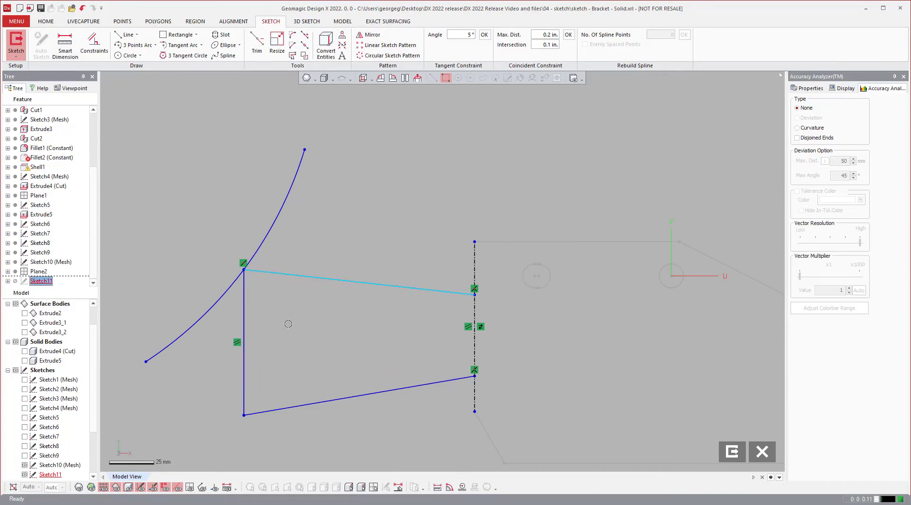
pyautogui.keyDown('ctrl'); pyautogui.click(245, 318); pyautogui.keyUp('ctrl')
pyautogui.keyDown('ctrl'); pyautogui.click(303, 406); pyautogui.keyUp('ctrl')
pyautogui.rightClick(373, 204)
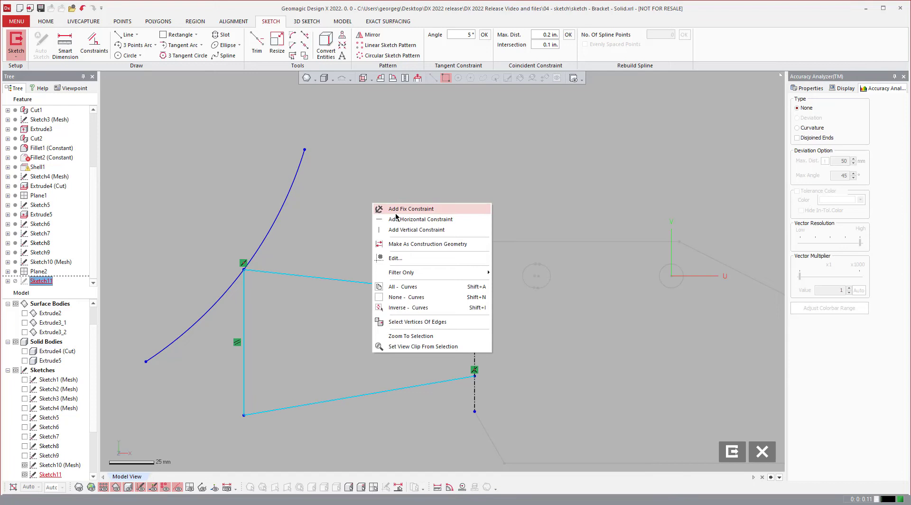
pyautogui.click(396, 213)
# Step: Drag the arc's top end to check that the constraints hold
pyautogui.moveTo(305, 149); pyautogui.dragTo(339, 182)
pyautogui.scroll(-2, 409, 225)
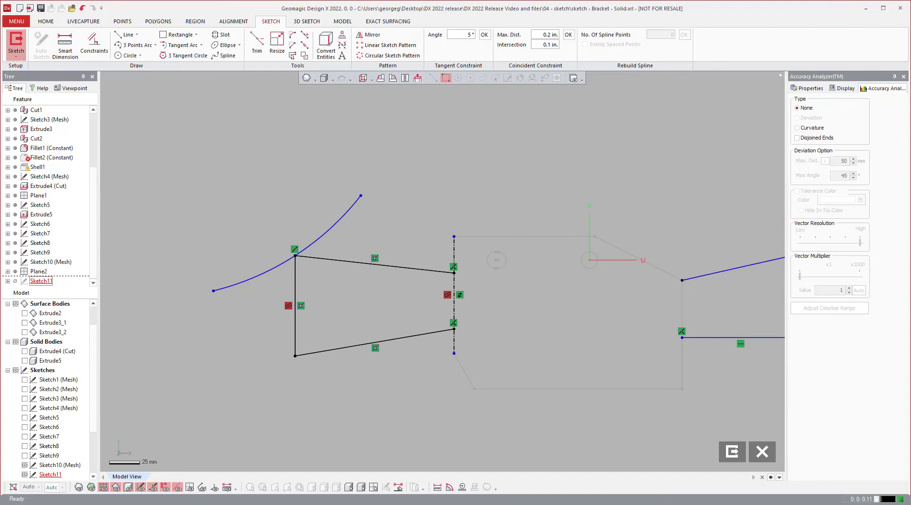
pyautogui.scroll(1, 494, 246)
pyautogui.scroll(-3, 492, 244)
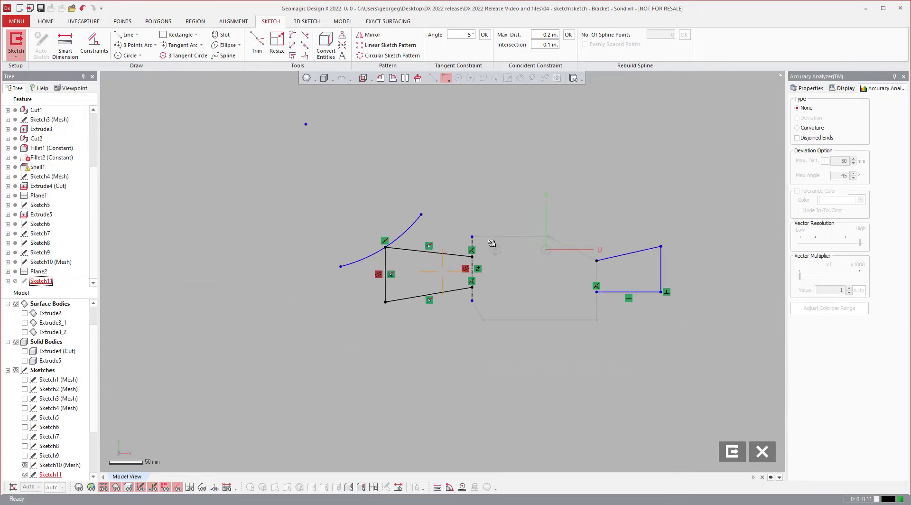
pyautogui.scroll(2, 683, 283)
pyautogui.scroll(2, 368, 201)
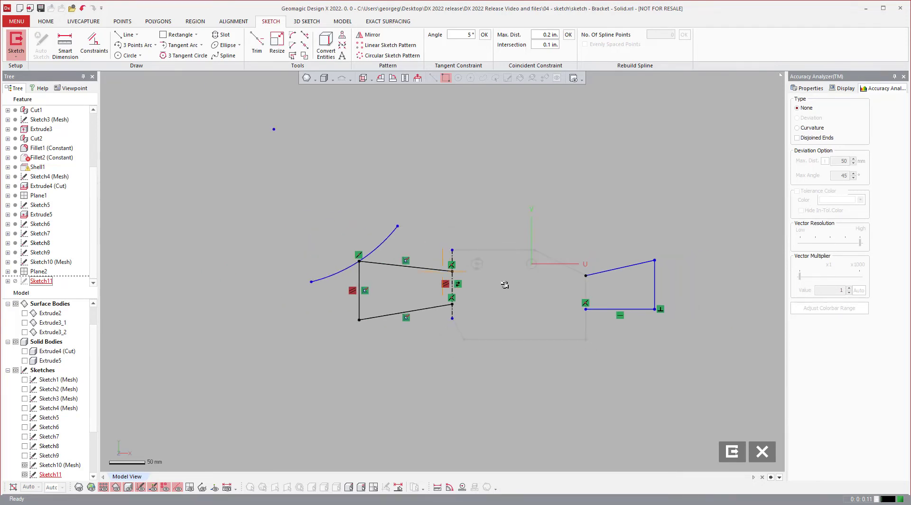
pyautogui.scroll(-2, 504, 283)
pyautogui.scroll(2, 569, 272)
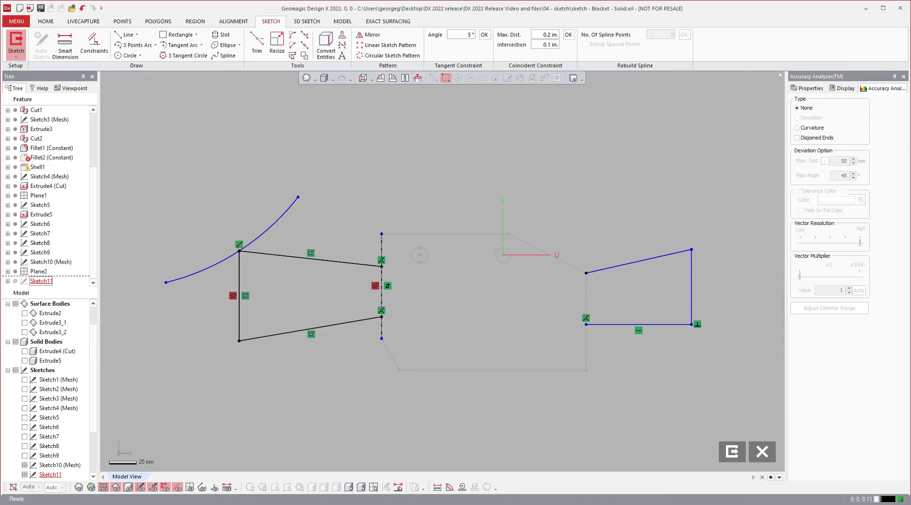
# Step: Exit Sketch11 and make the bracket scan mesh visible
pyautogui.click(732, 451)
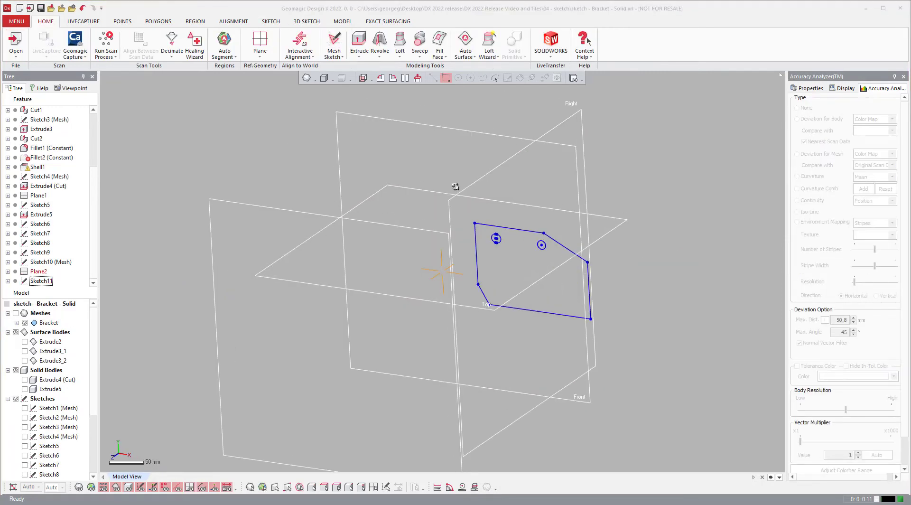
pyautogui.moveTo(562, 161); pyautogui.dragTo(574, 158, button='right')
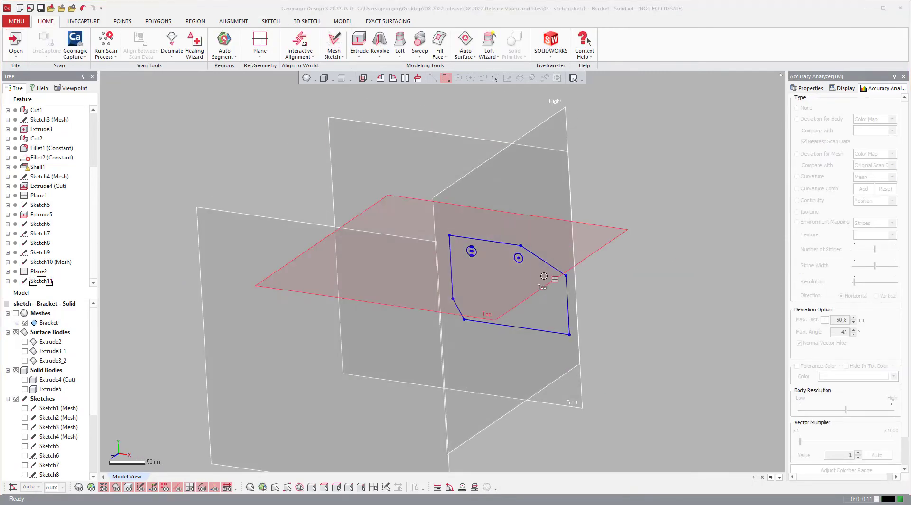
pyautogui.scroll(2, 610, 275)
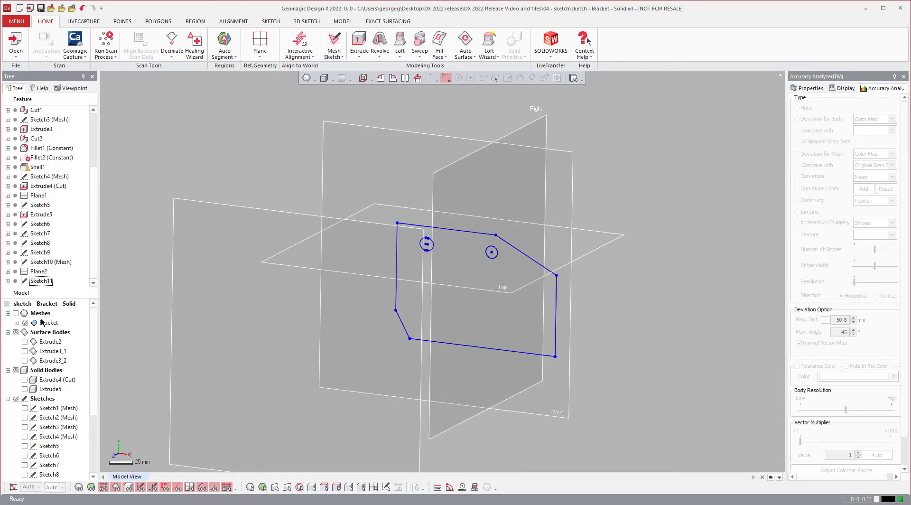
pyautogui.click(7, 313)
pyautogui.click(16, 314)
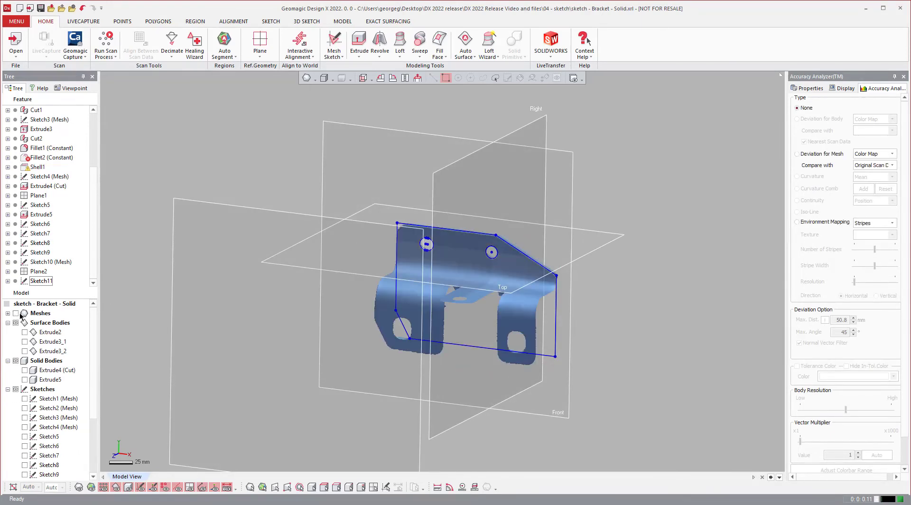
pyautogui.moveTo(617, 265); pyautogui.dragTo(475, 290, button='right')
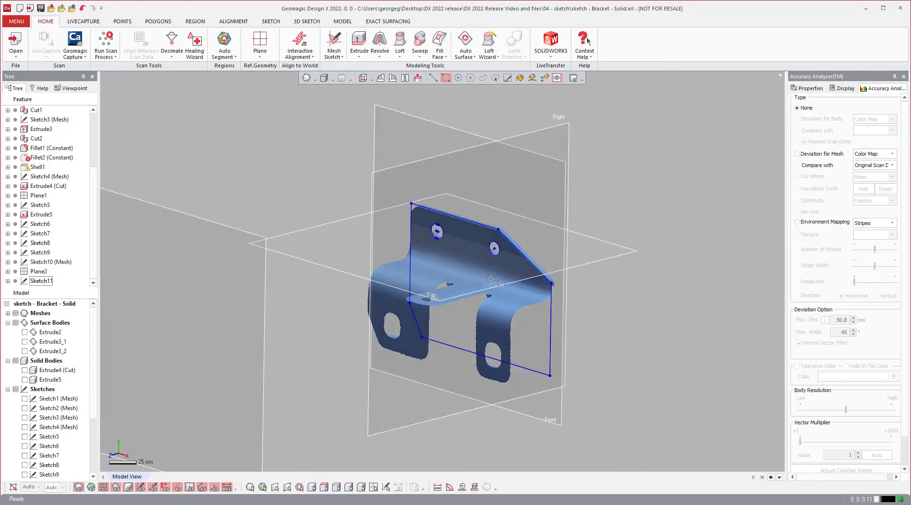
pyautogui.scroll(2, 476, 290)
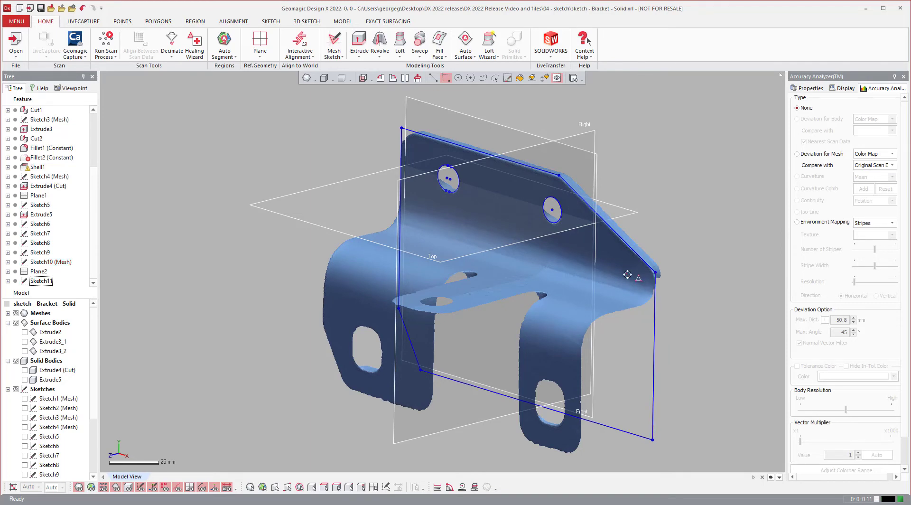
# Step: Duplicate the Bracket mesh under Meshes as Copied Mesh
pyautogui.click(8, 313)
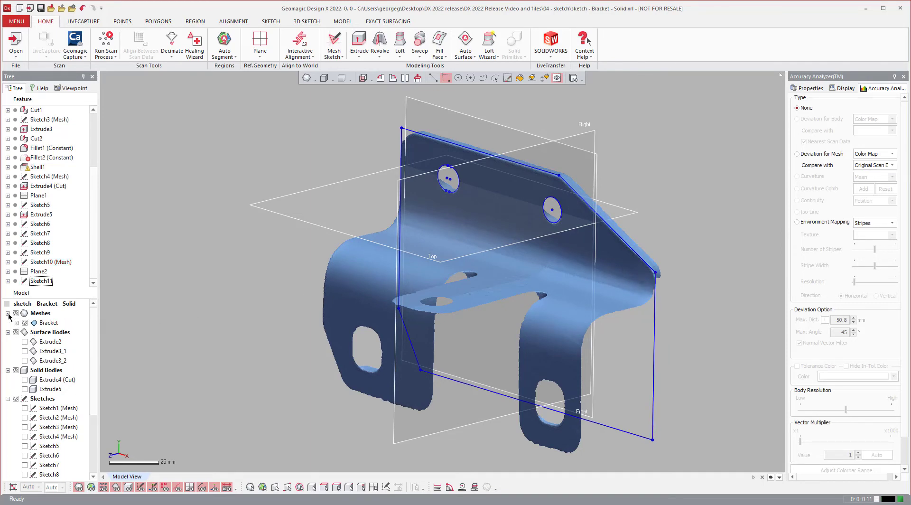
pyautogui.click(48, 322)
pyautogui.hotkey('ctrl', 'v')
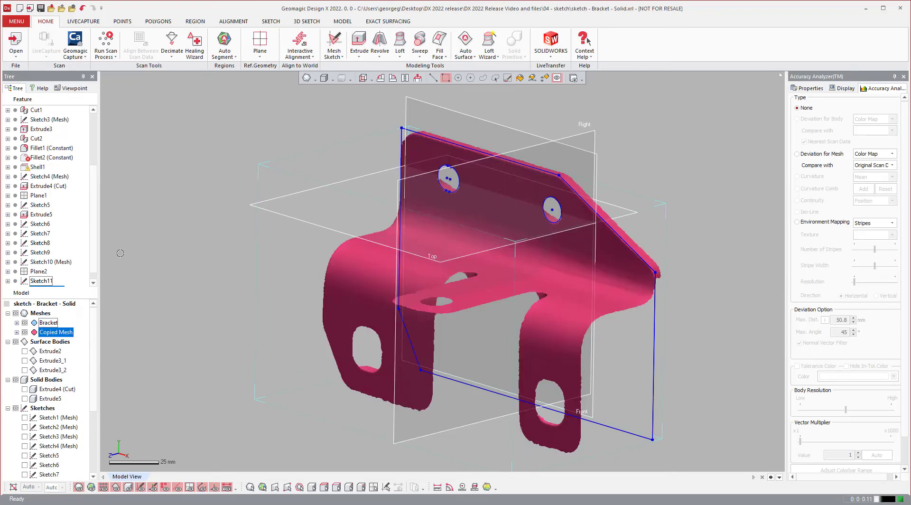
pyautogui.click(199, 270)
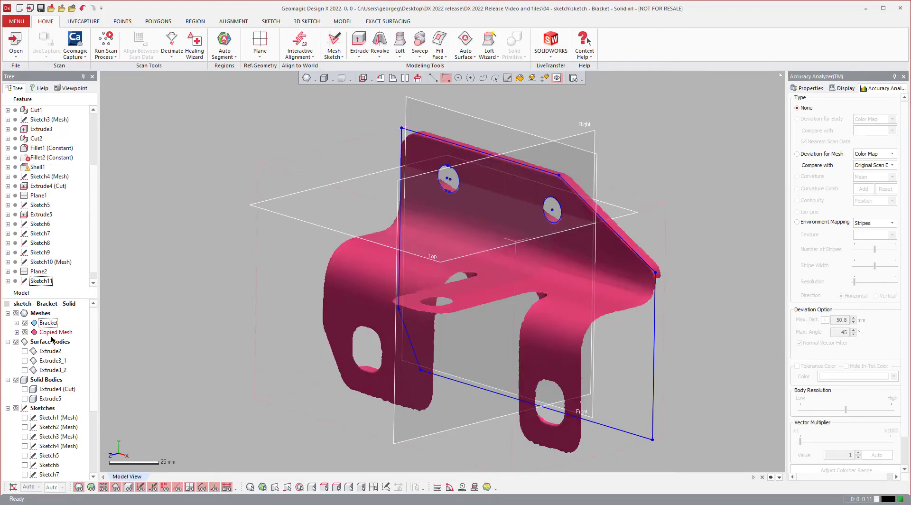
pyautogui.click(55, 331)
pyautogui.moveTo(242, 176)
pyautogui.mouseDown(button='right')
pyautogui.moveTo(232, 185)
pyautogui.moveTo(263, 121)
pyautogui.moveTo(292, 107)
pyautogui.moveTo(303, 113)
pyautogui.mouseUp(button='right')
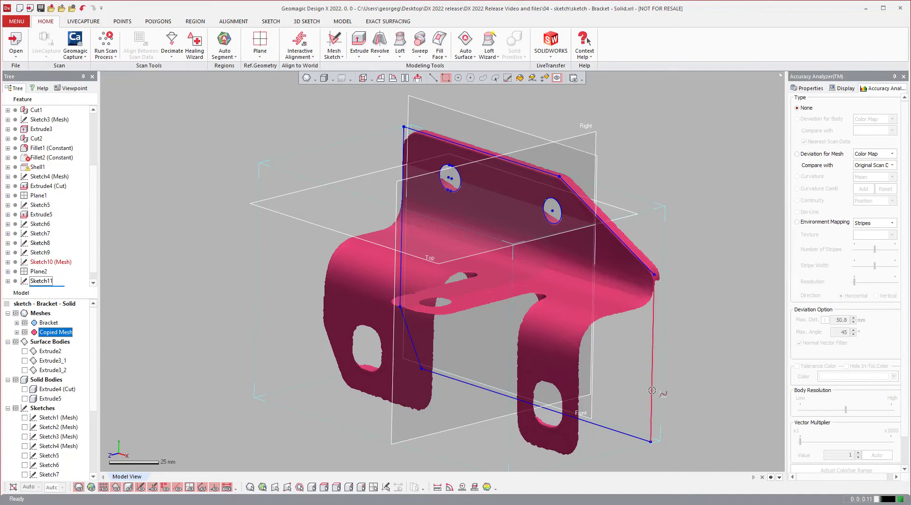
pyautogui.click(50, 261)
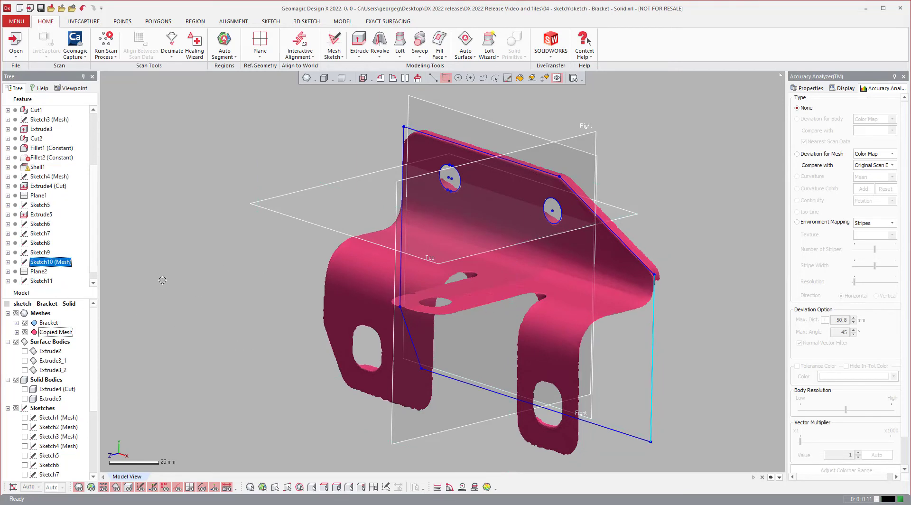
# Step: Open Edit Mesh Sketch Setup for Sketch10 (Mesh) and clear its Target
pyautogui.rightClick(53, 263)
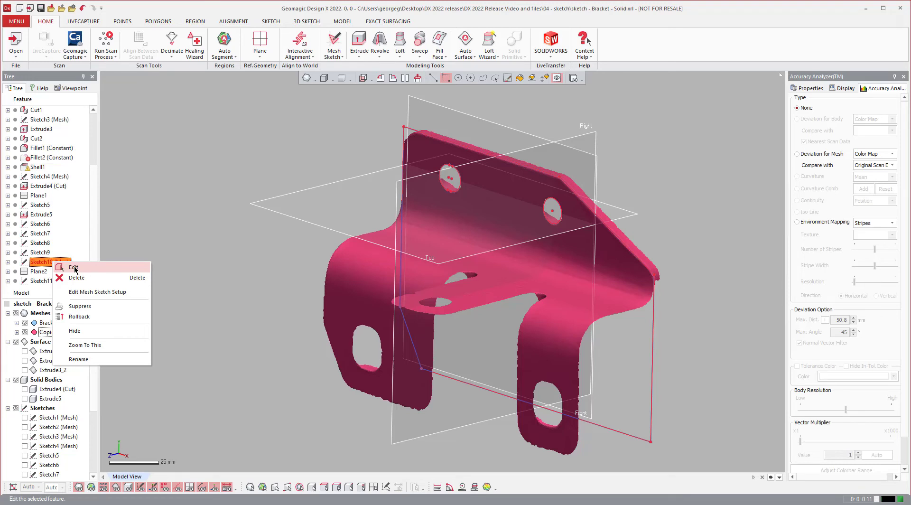
pyautogui.click(92, 293)
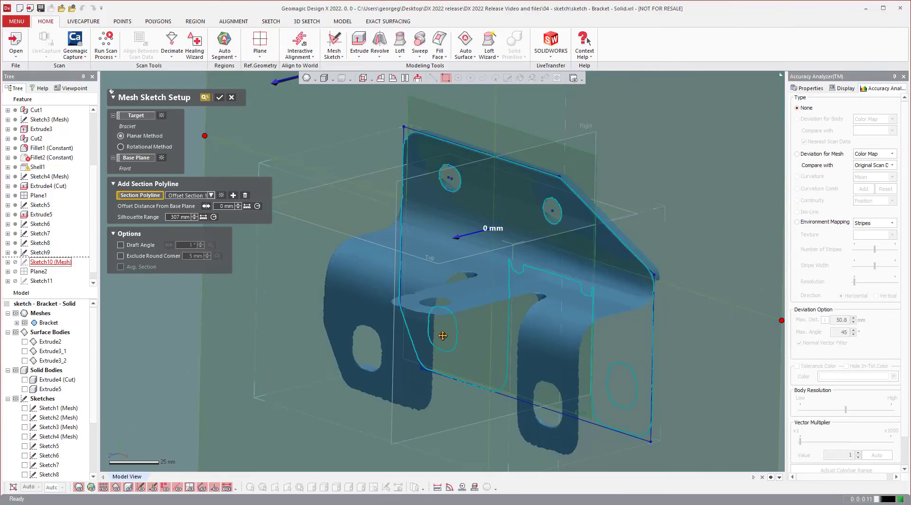
pyautogui.moveTo(442, 335); pyautogui.dragTo(609, 312, button='right')
pyautogui.scroll(2, 609, 312)
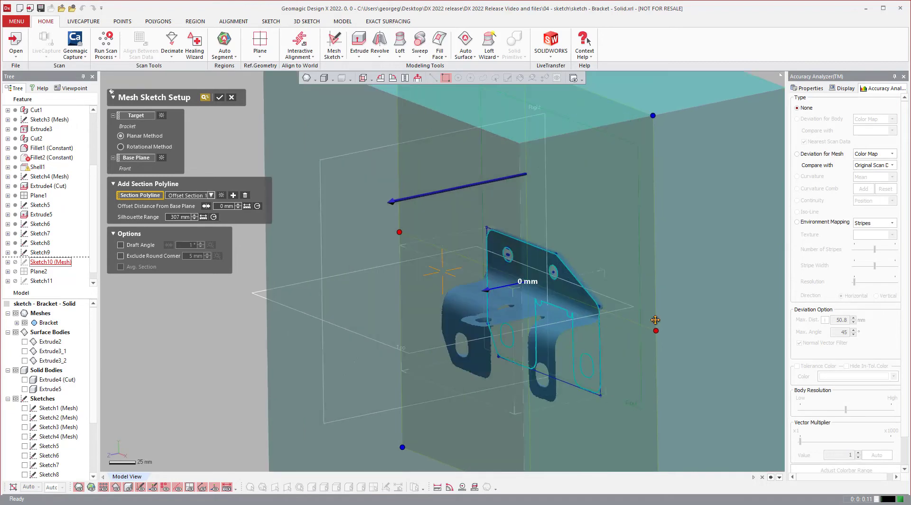
pyautogui.click(161, 117)
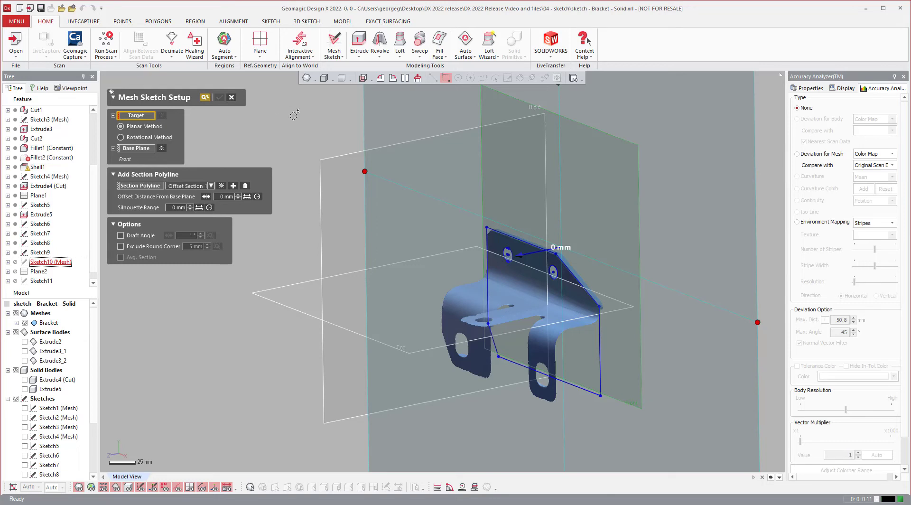
# Step: Close the setup and discard the changes, leaving Sketch10 unchanged
pyautogui.moveTo(560, 307); pyautogui.dragTo(260, 167, button='right')
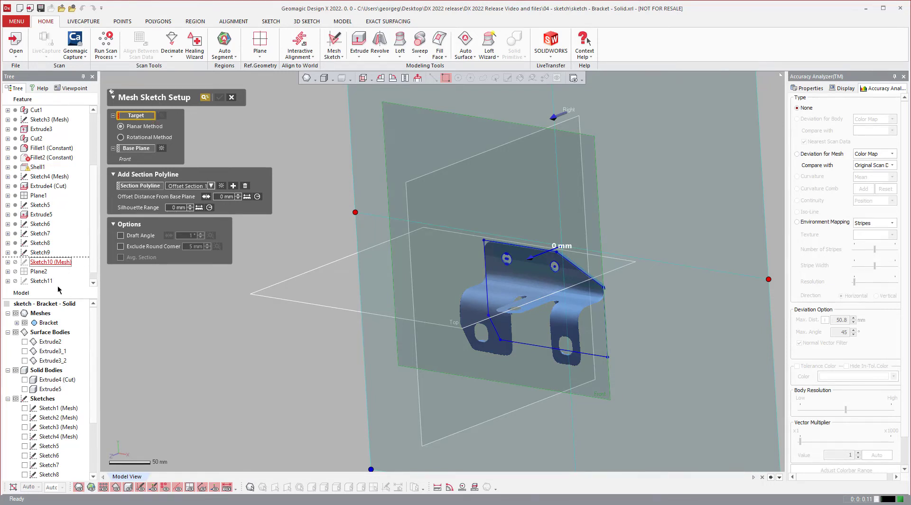
pyautogui.click(231, 97)
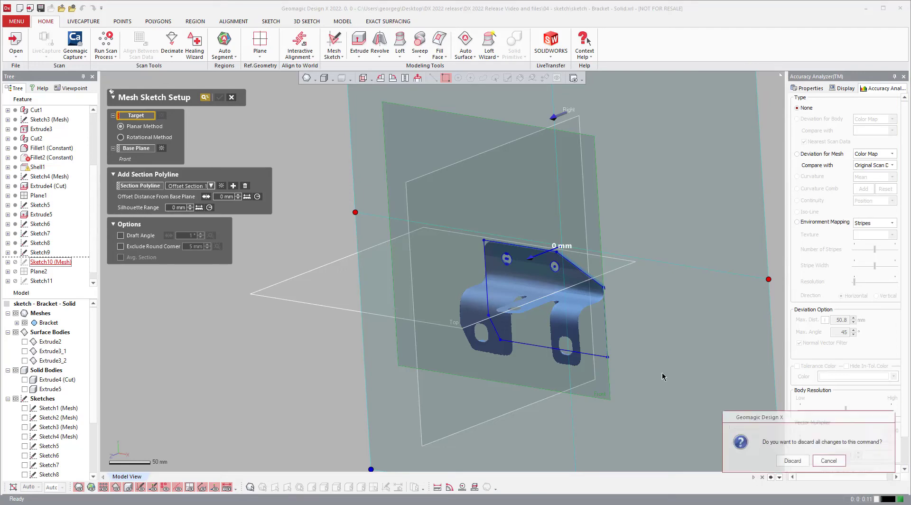
pyautogui.click(539, 360)
pyautogui.scroll(3, 571, 312)
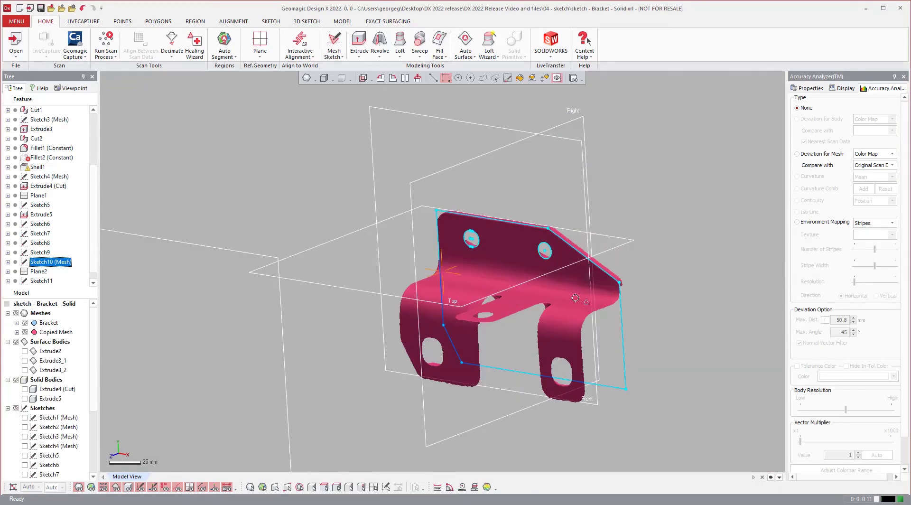
pyautogui.moveTo(582, 346); pyautogui.dragTo(582, 346, button='right')
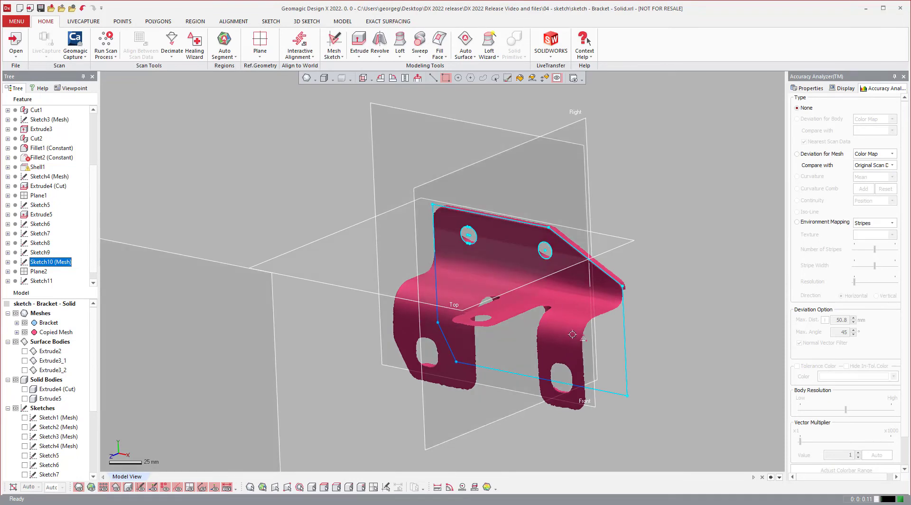
pyautogui.scroll(-2, 591, 316)
pyautogui.scroll(4, 431, 265)
pyautogui.scroll(-2, 444, 289)
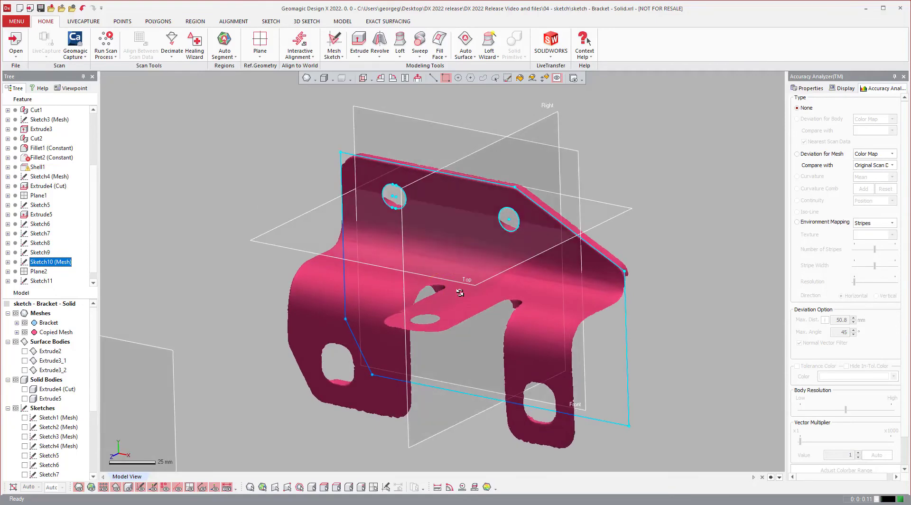
pyautogui.scroll(4, 437, 299)
pyautogui.scroll(-2, 473, 198)
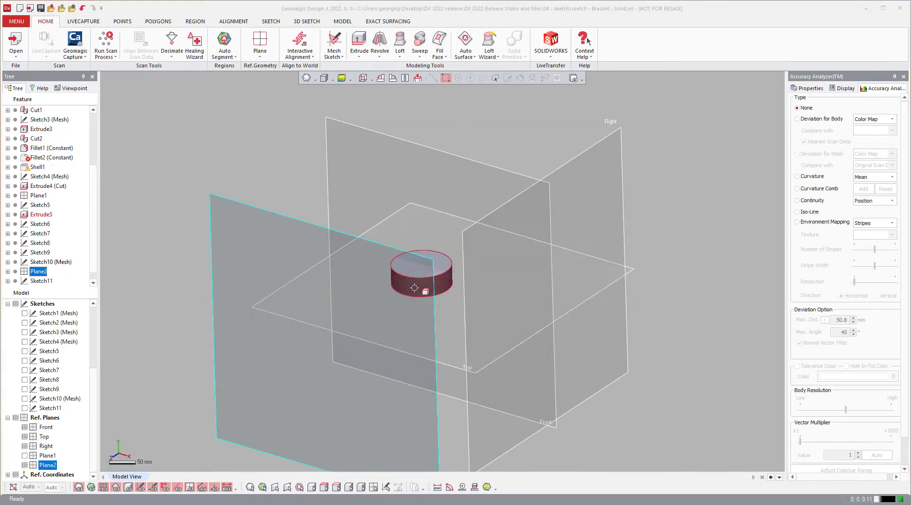
pyautogui.scroll(3, 421, 277)
# Step: Start a new sketch, Sketch12, on Plane2
pyautogui.scroll(-3, 545, 275)
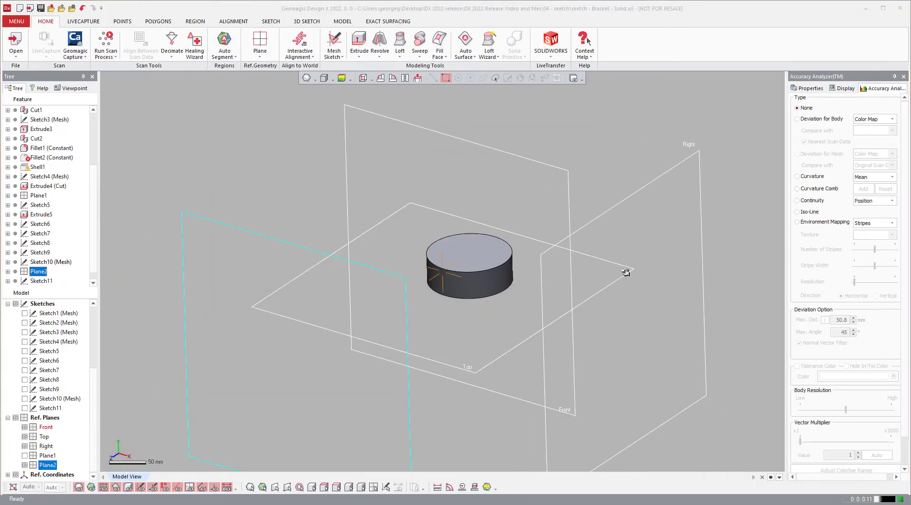
pyautogui.moveTo(627, 270)
pyautogui.mouseDown(button='right')
pyautogui.moveTo(635, 256)
pyautogui.moveTo(628, 274)
pyautogui.mouseUp(button='right')
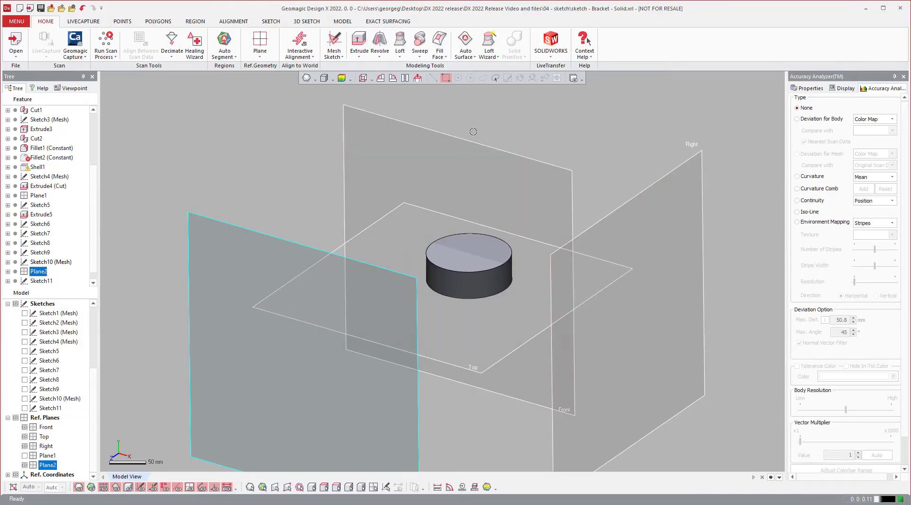
pyautogui.rightClick(260, 152)
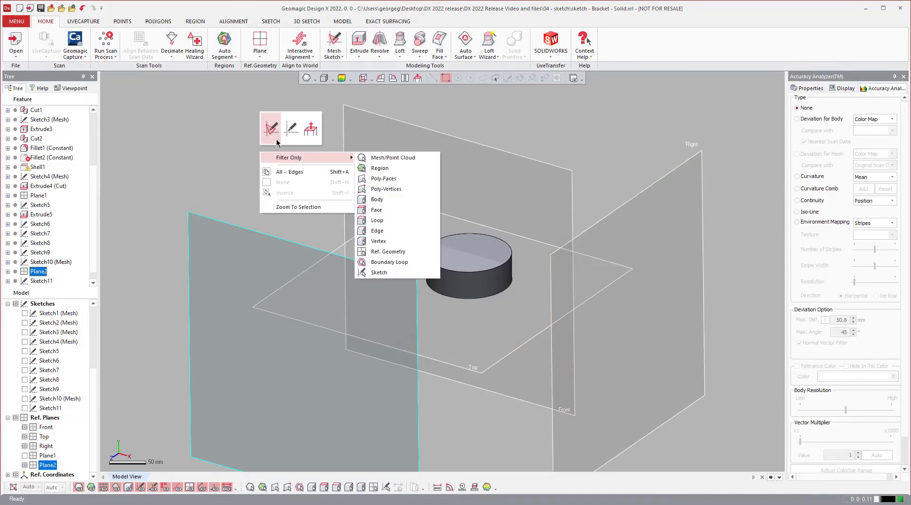
pyautogui.click(291, 129)
pyautogui.scroll(5, 474, 277)
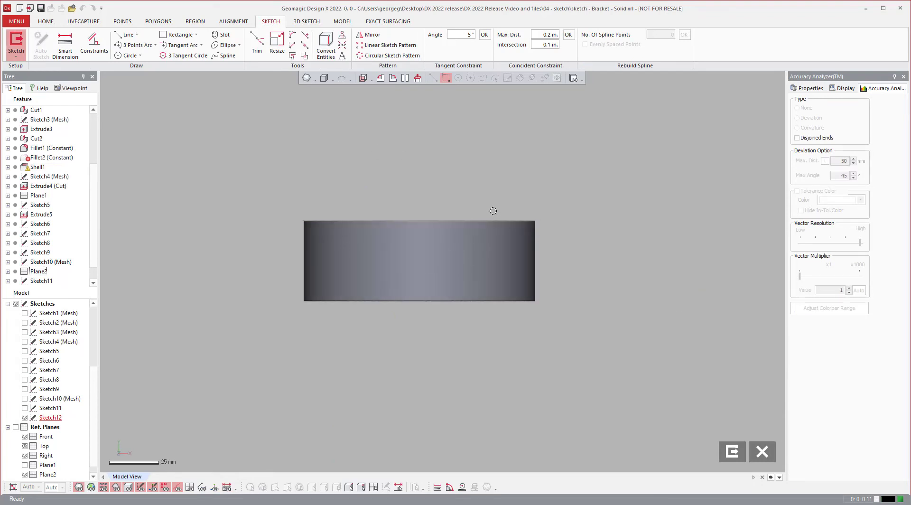
# Step: Convert the cylinder's top edge to a sketch line, then select the line below the cylinder
pyautogui.click(491, 221)
pyautogui.click(325, 46)
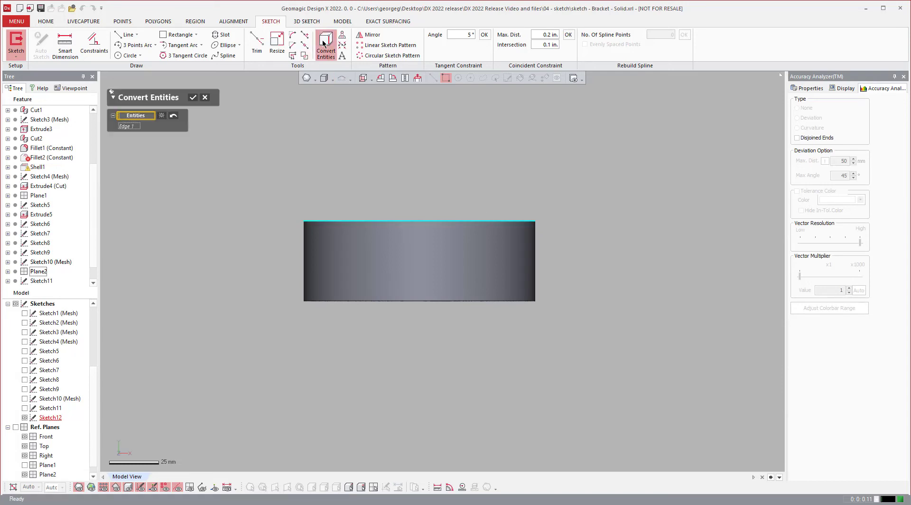
pyautogui.click(193, 98)
pyautogui.moveTo(558, 186)
pyautogui.mouseDown(button='right')
pyautogui.moveTo(559, 199)
pyautogui.moveTo(518, 207)
pyautogui.mouseUp(button='right')
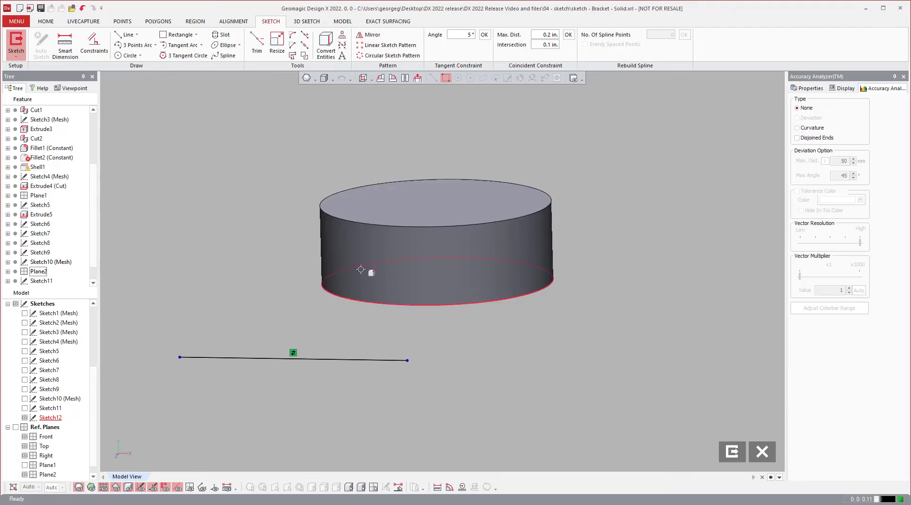
pyautogui.moveTo(398, 276)
pyautogui.mouseDown(button='right')
pyautogui.moveTo(354, 303)
pyautogui.moveTo(342, 332)
pyautogui.moveTo(411, 290)
pyautogui.mouseUp(button='right')
pyautogui.moveTo(468, 310); pyautogui.dragTo(474, 315, button='right')
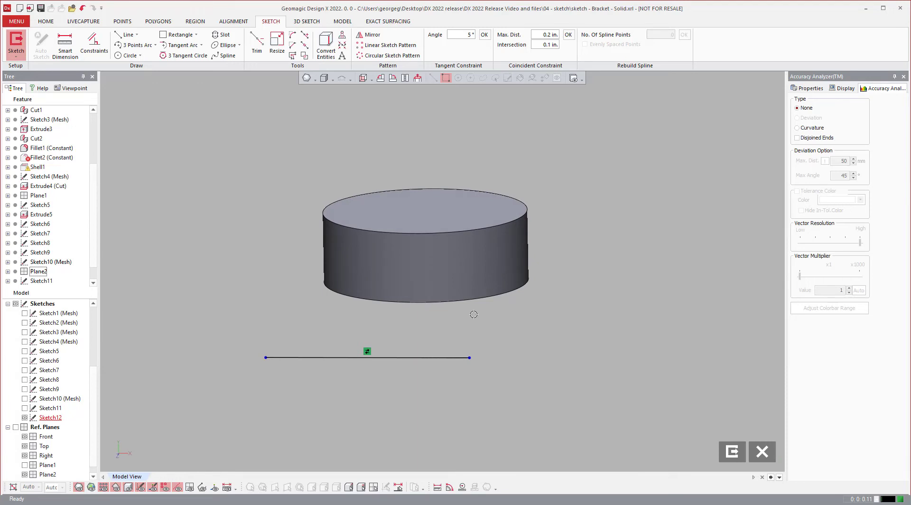
pyautogui.click(441, 356)
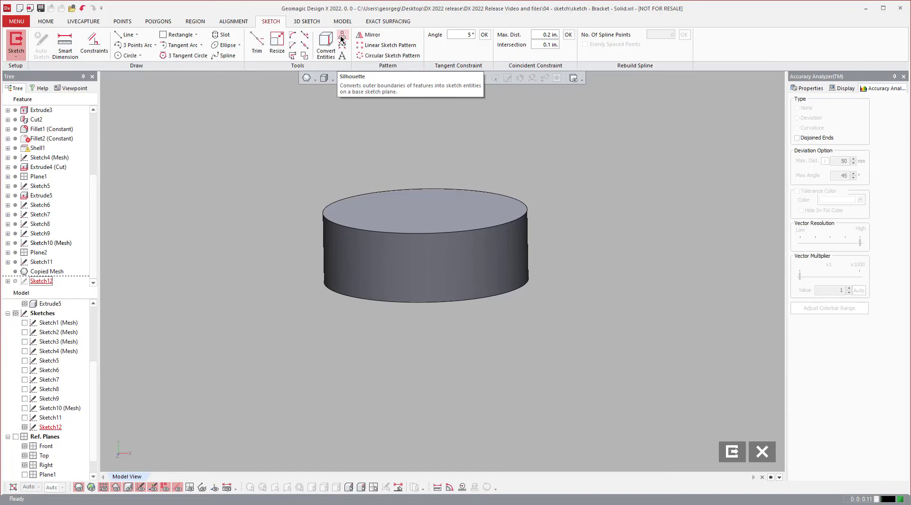
pyautogui.click(341, 38)
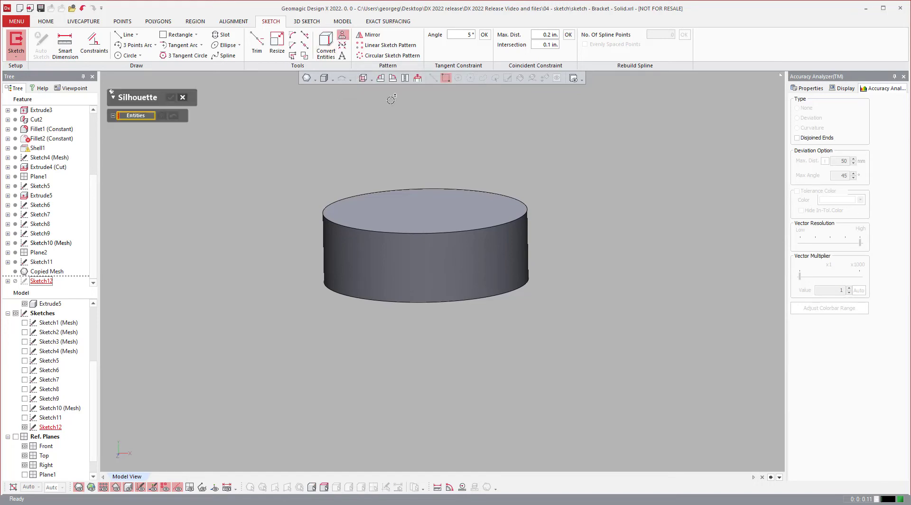
pyautogui.click(392, 275)
pyautogui.click(442, 221)
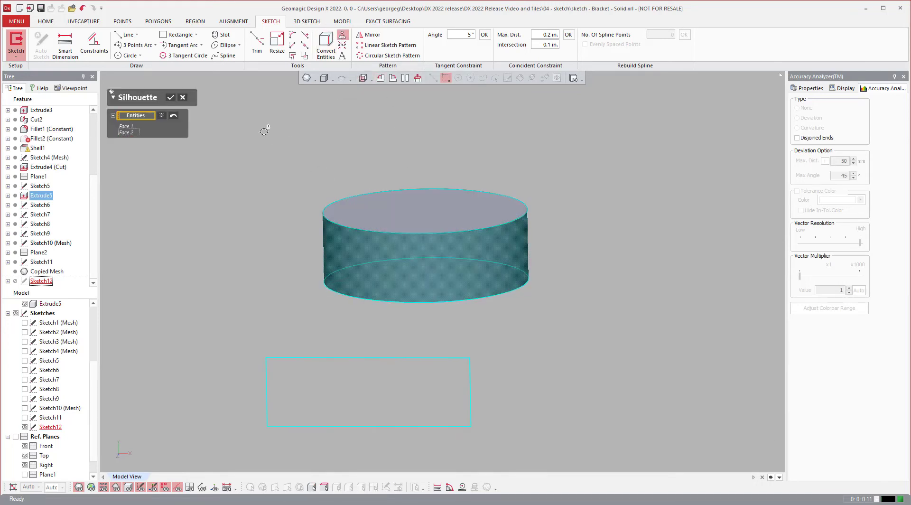
pyautogui.click(171, 97)
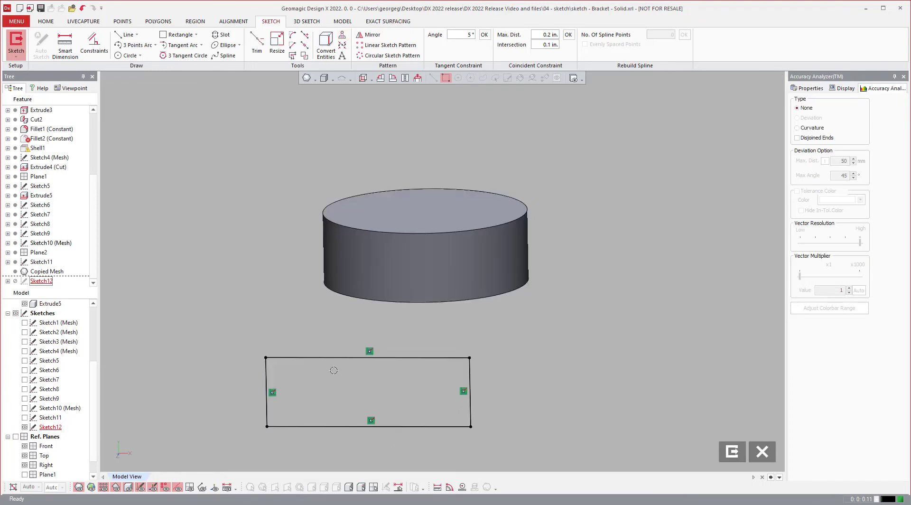
pyautogui.moveTo(351, 304)
pyautogui.mouseDown(button='right')
pyautogui.moveTo(378, 280)
pyautogui.moveTo(382, 261)
pyautogui.moveTo(339, 297)
pyautogui.mouseUp(button='right')
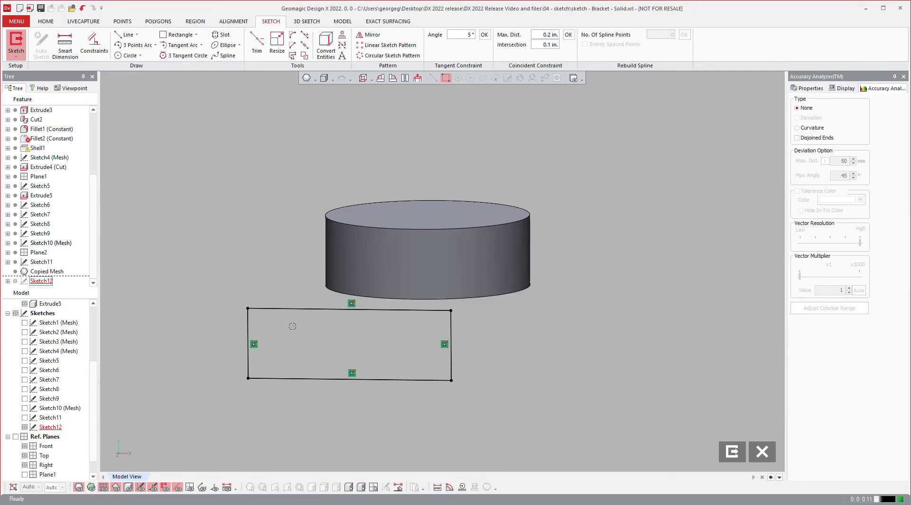
pyautogui.moveTo(473, 378)
pyautogui.mouseDown(button='right')
pyautogui.moveTo(344, 303)
pyautogui.moveTo(348, 313)
pyautogui.mouseUp(button='right')
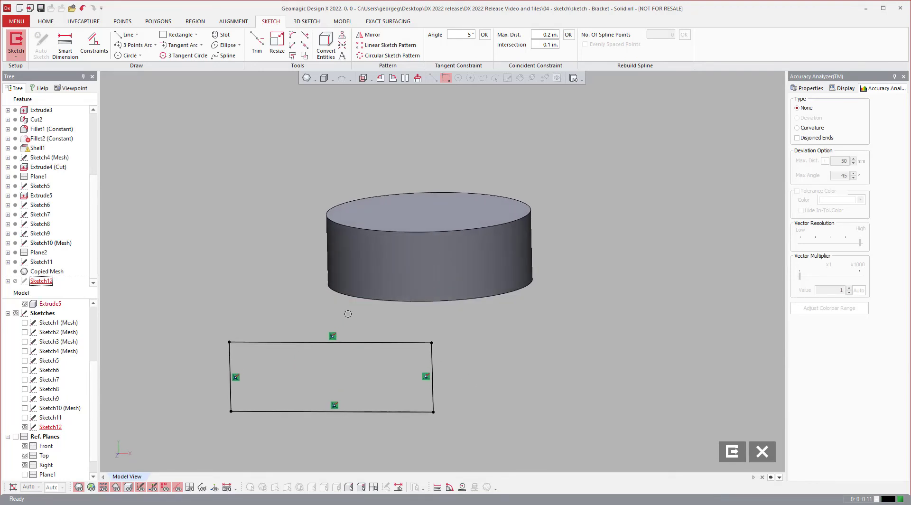
pyautogui.moveTo(491, 465)
pyautogui.mouseDown()
pyautogui.moveTo(297, 381)
pyautogui.moveTo(180, 317)
pyautogui.mouseUp()
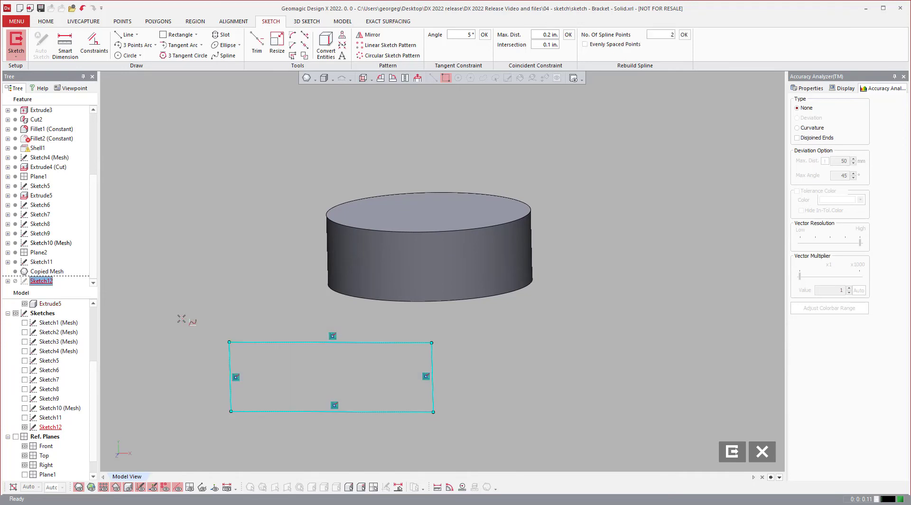
pyautogui.press('Delete')
# Step: Convert the cylinder's top edge into a Sketch12 line and exit the sketch
pyautogui.click(326, 46)
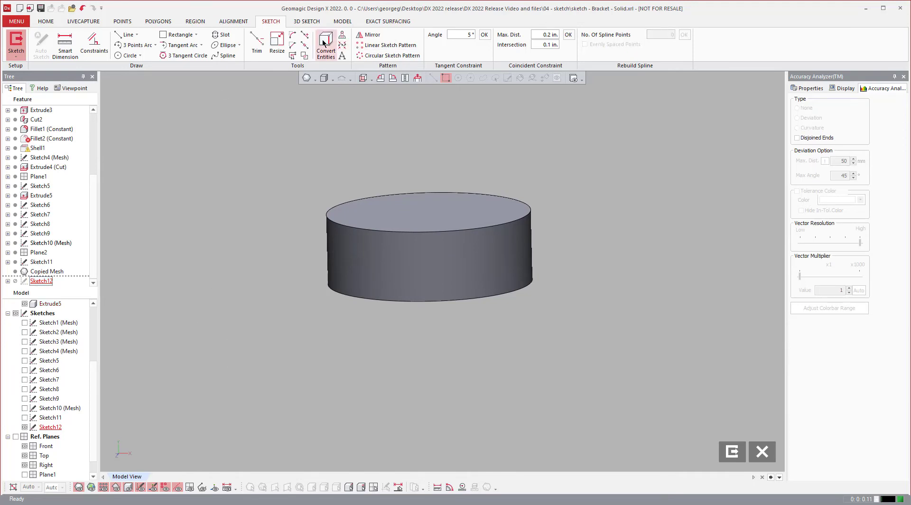
pyautogui.click(416, 192)
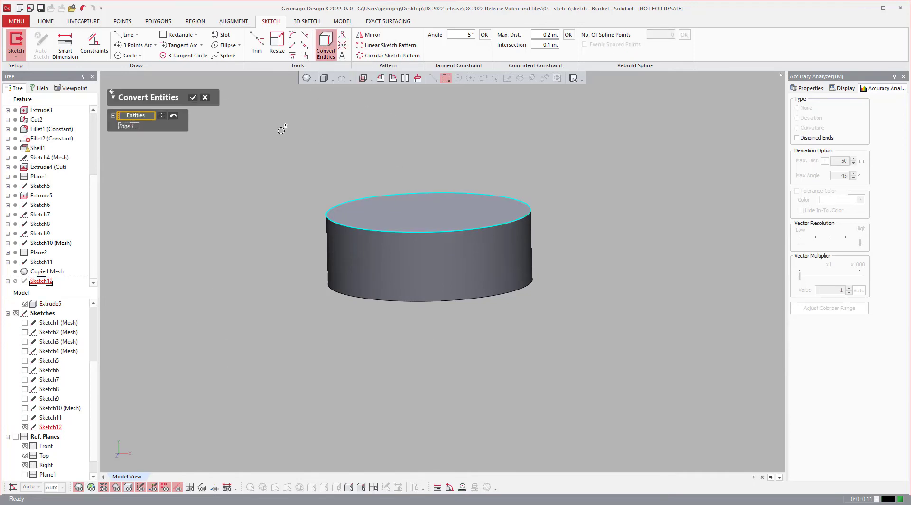
pyautogui.click(193, 97)
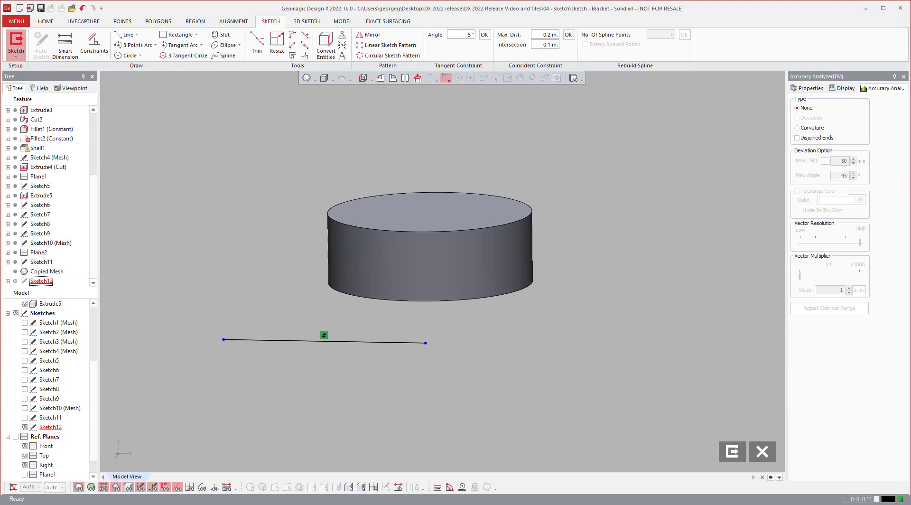
pyautogui.click(731, 451)
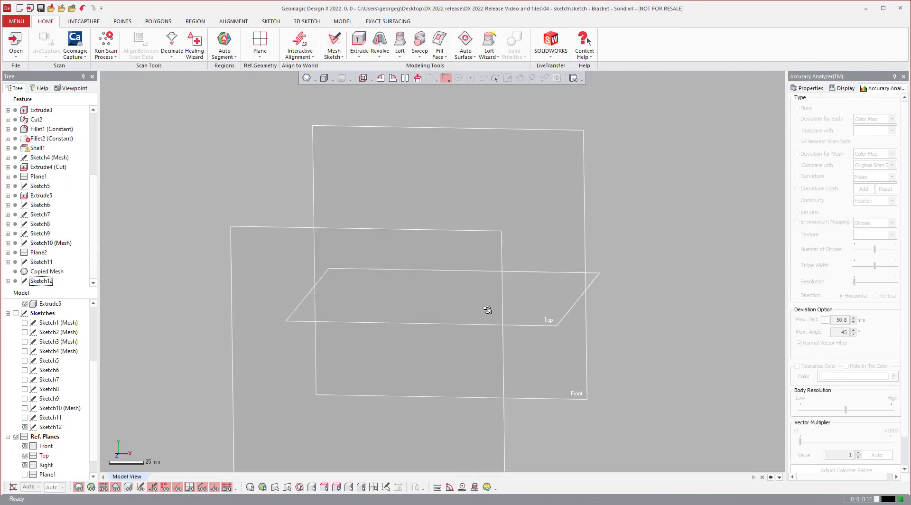
# Step: Select the Front plane and start Sketch13 on it
pyautogui.click(473, 165)
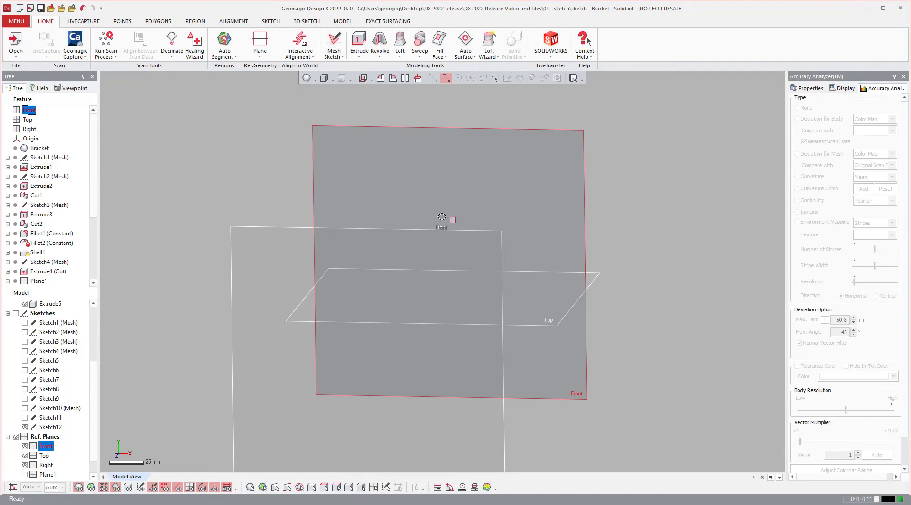
pyautogui.rightClick(552, 150)
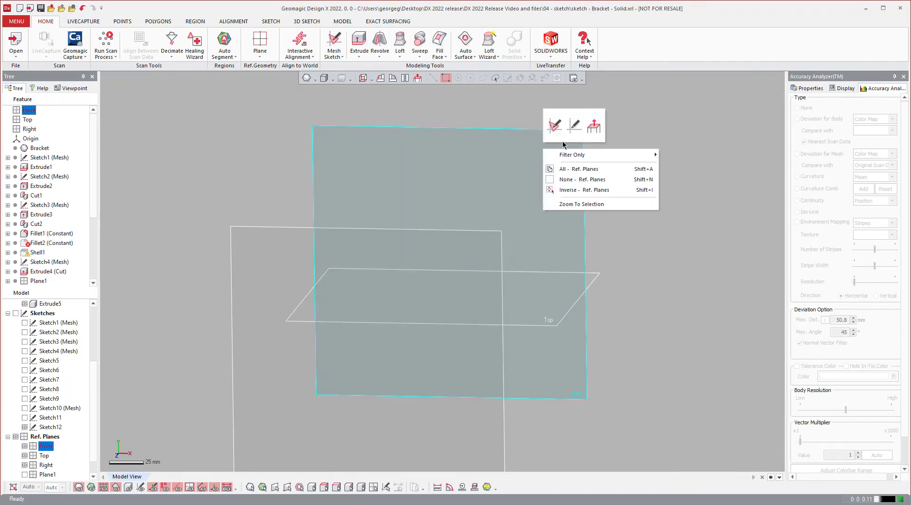
pyautogui.click(573, 125)
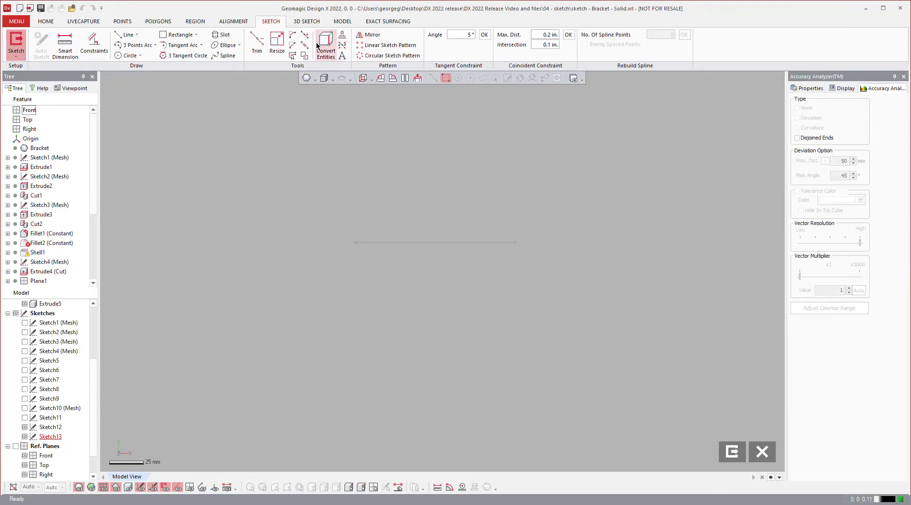
# Step: Draw a multi-point spline rising from lower left to the right
pyautogui.click(224, 56)
pyautogui.click(221, 317)
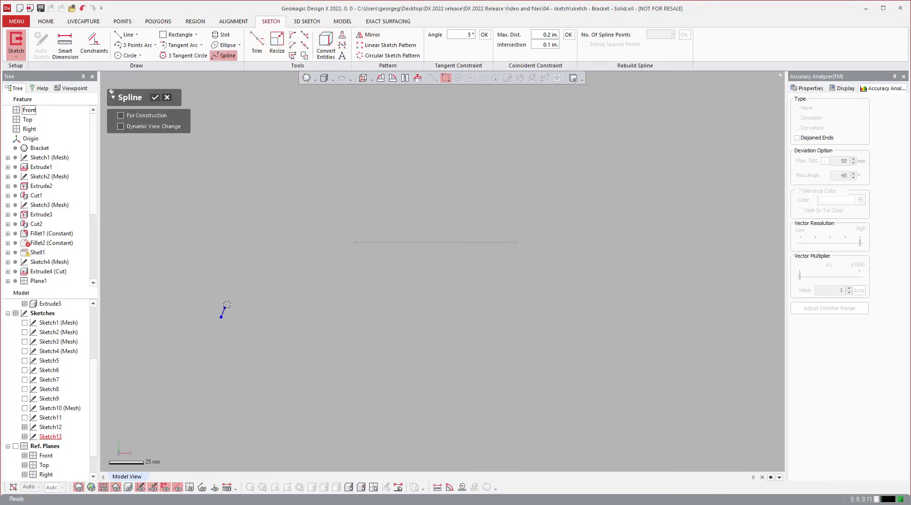
pyautogui.click(254, 252)
pyautogui.click(345, 182)
pyautogui.click(377, 175)
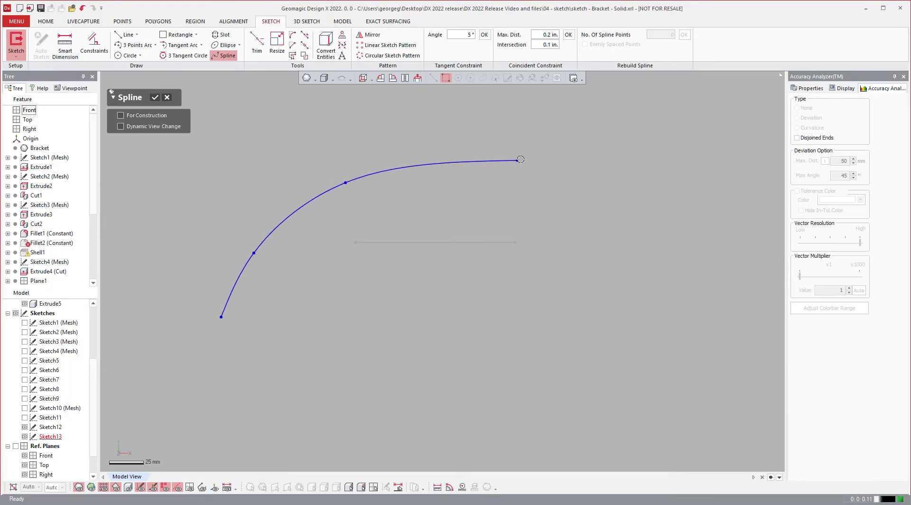
pyautogui.click(531, 159)
pyautogui.press('Escape')
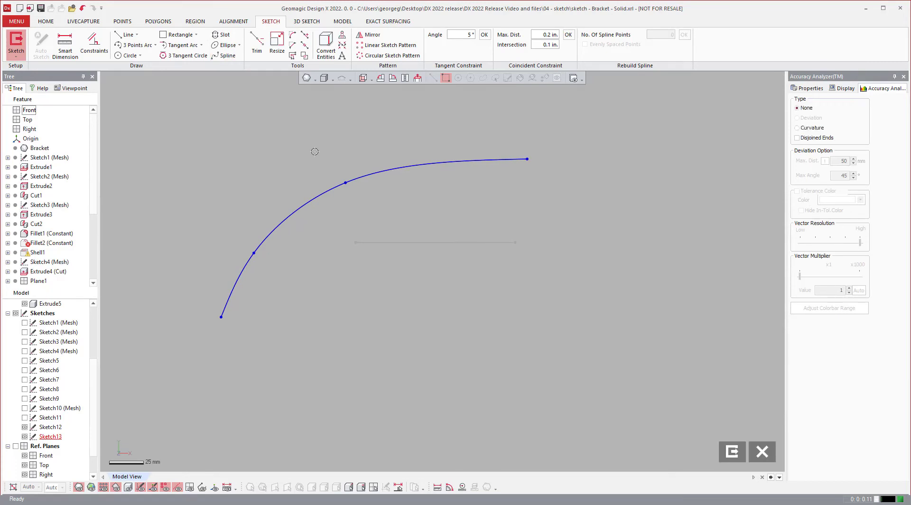
# Step: Set one of the spline's tangent angles to 50
pyautogui.doubleClick(357, 178)
pyautogui.moveTo(392, 158)
pyautogui.mouseDown()
pyautogui.moveTo(396, 171)
pyautogui.moveTo(382, 171)
pyautogui.moveTo(403, 166)
pyautogui.mouseUp()
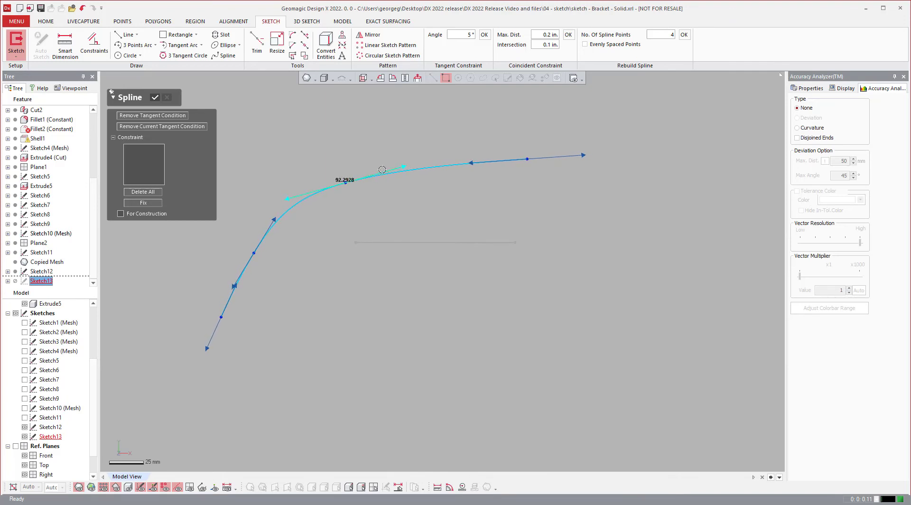
pyautogui.doubleClick(346, 180)
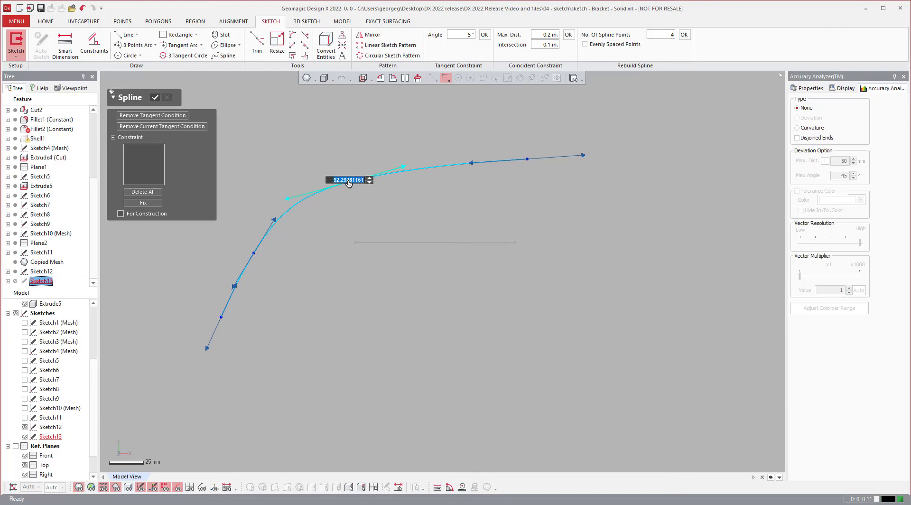
pyautogui.write('50')
pyautogui.press('Return')
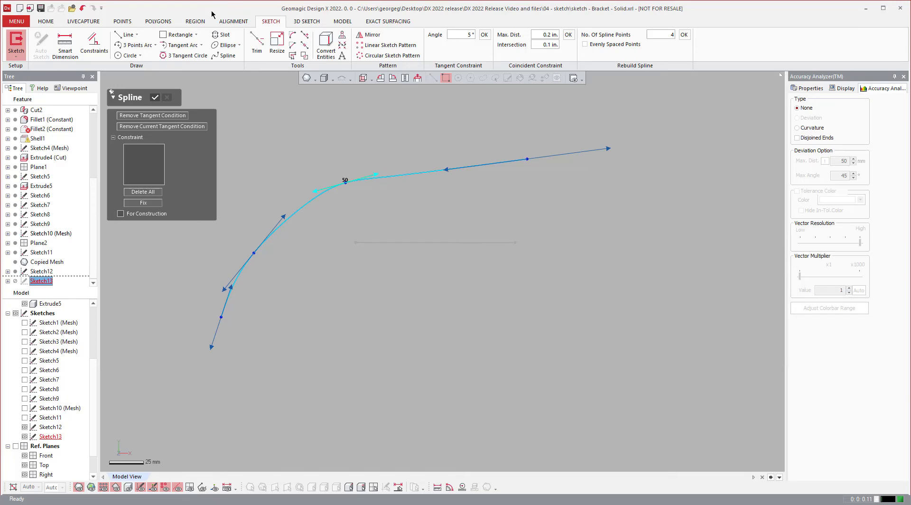
# Step: Set the spline's end tangent magnitude to 10 and finish editing
pyautogui.click(607, 148)
pyautogui.doubleClick(530, 156)
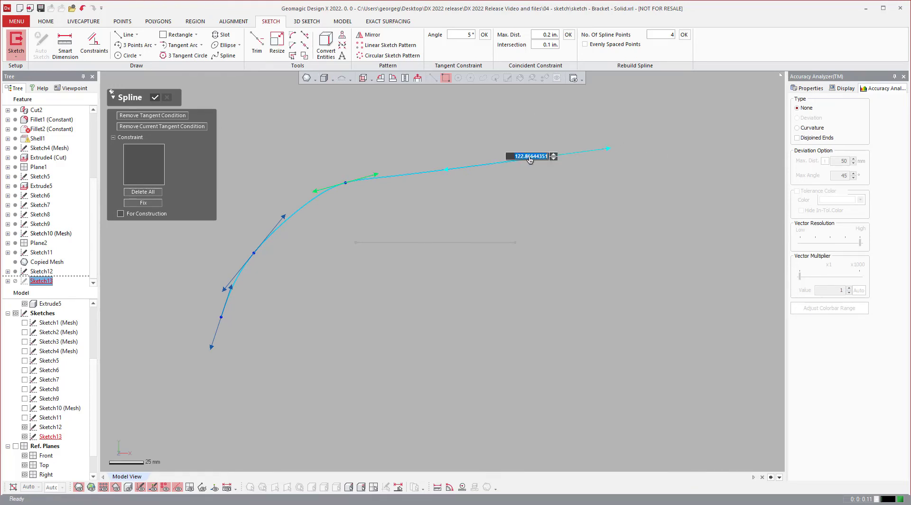
pyautogui.write('10')
pyautogui.press('Return')
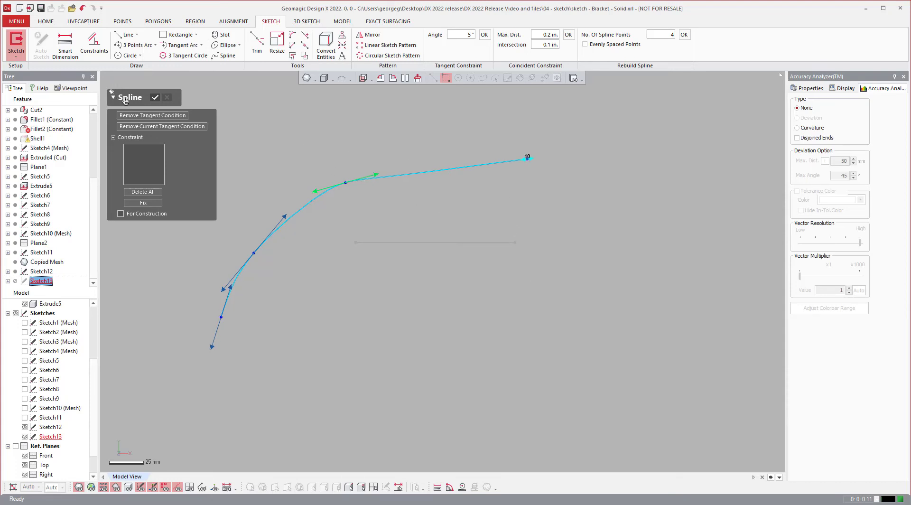
pyautogui.press('Return')
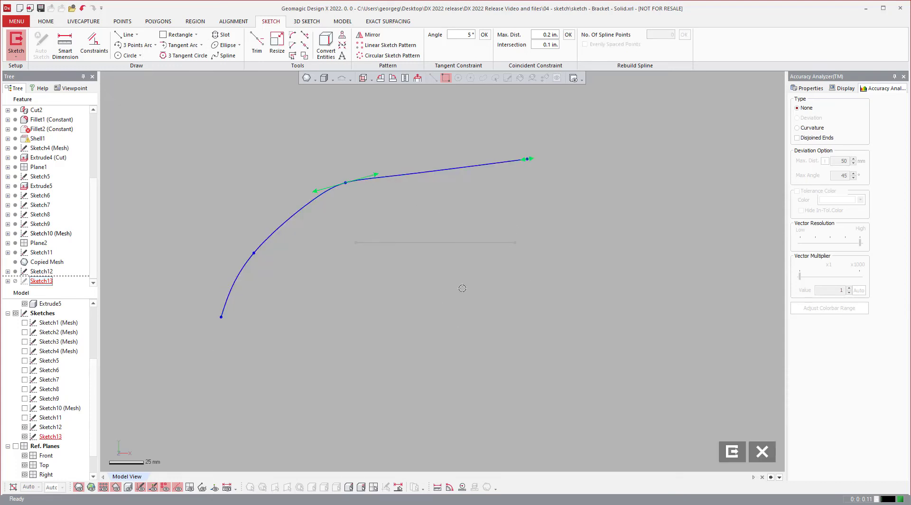
# Step: Hide Sketch12 in the Model tree and exit Sketch13
pyautogui.click(470, 242)
pyautogui.click(439, 190)
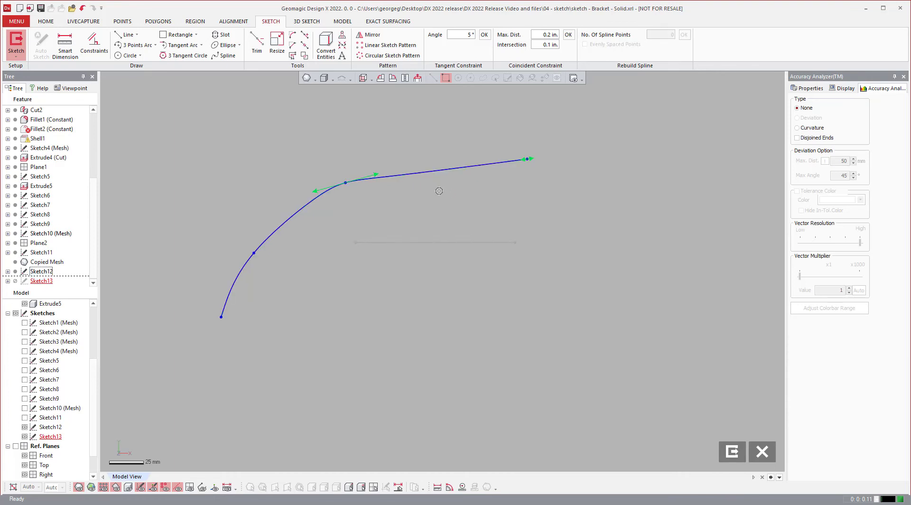
pyautogui.click(24, 427)
pyautogui.click(755, 450)
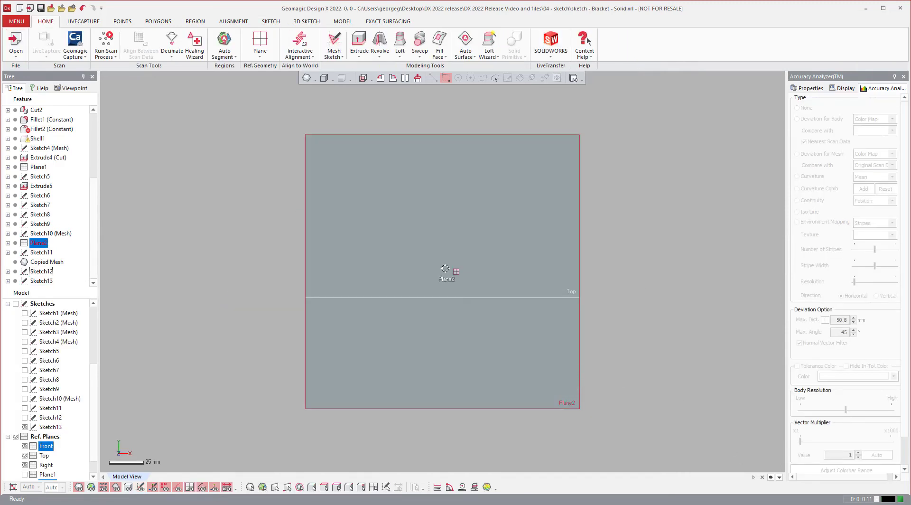
# Step: Start a new sketch, Sketch14, on Plane2
pyautogui.click(446, 265)
pyautogui.rightClick(214, 109)
pyautogui.click(225, 116)
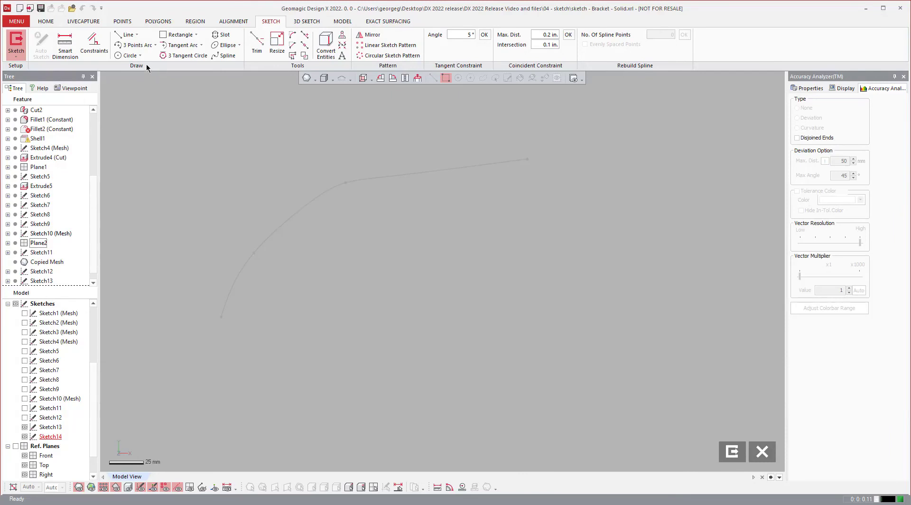
# Step: Draw a circle on Sketch14, cancelling the extra second circle
pyautogui.click(128, 56)
pyautogui.click(509, 351)
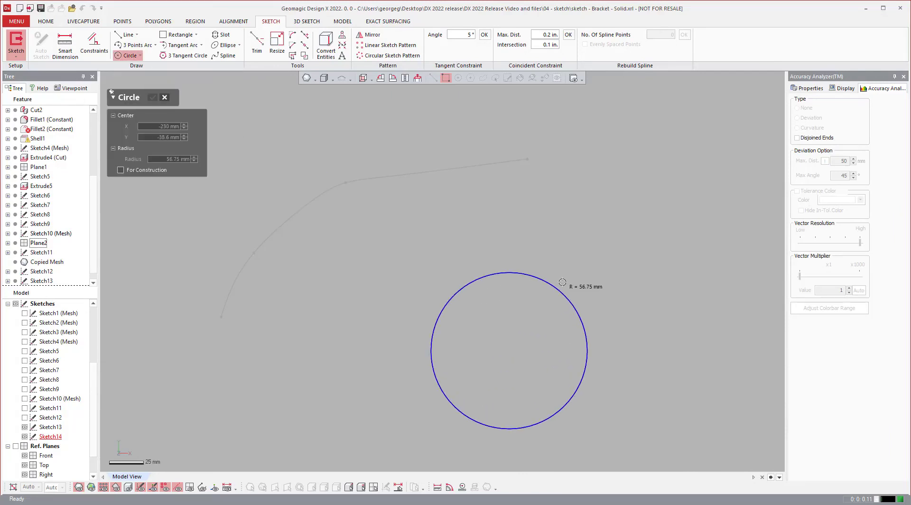
pyautogui.click(577, 279)
pyautogui.click(303, 161)
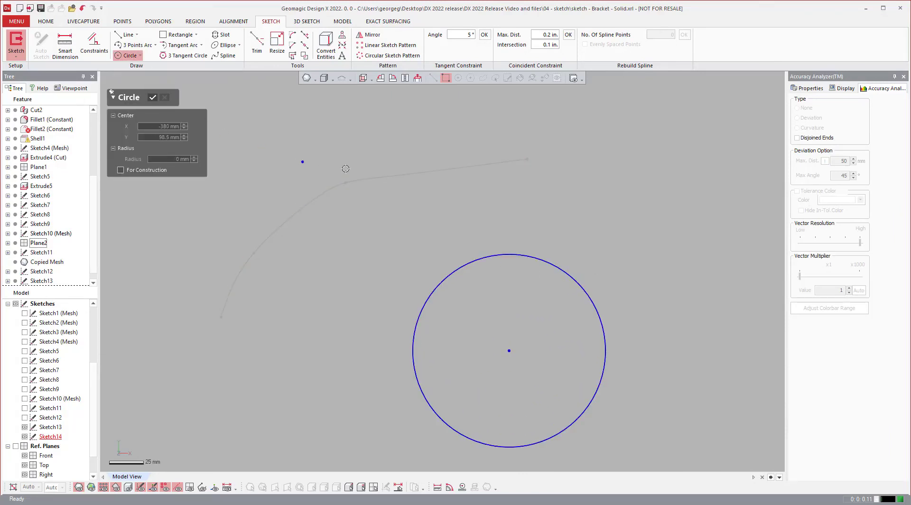
pyautogui.press('Escape')
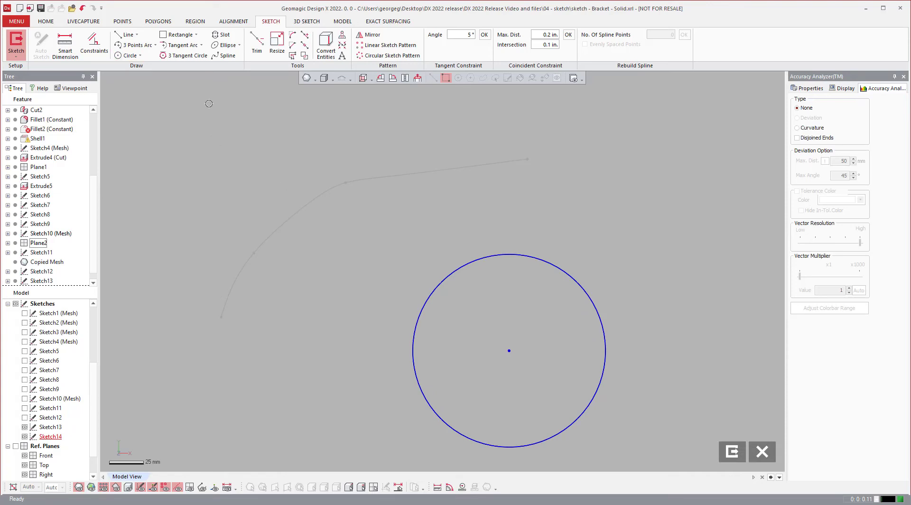
# Step: Dimension the circle at R 70 mm, then change its display type via Smart to Diameter (Ø 140 mm)
pyautogui.click(56, 29)
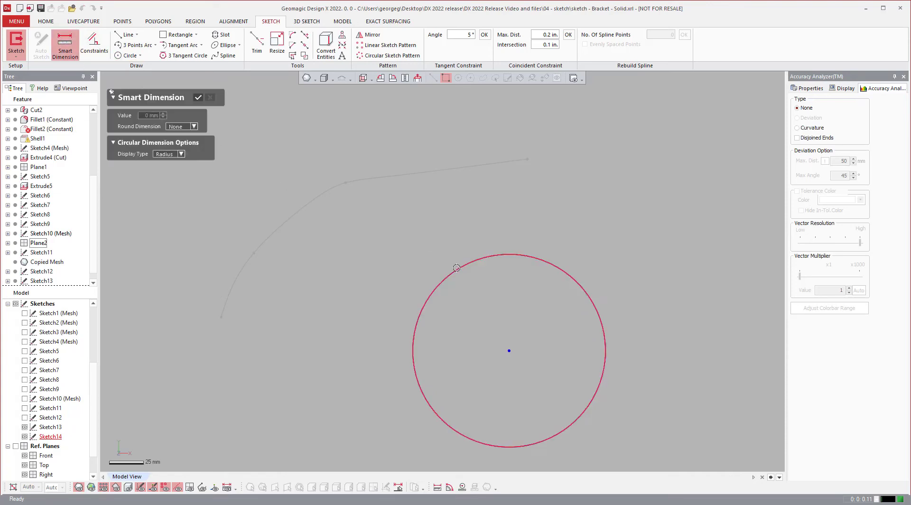
pyautogui.click(455, 271)
pyautogui.click(367, 265)
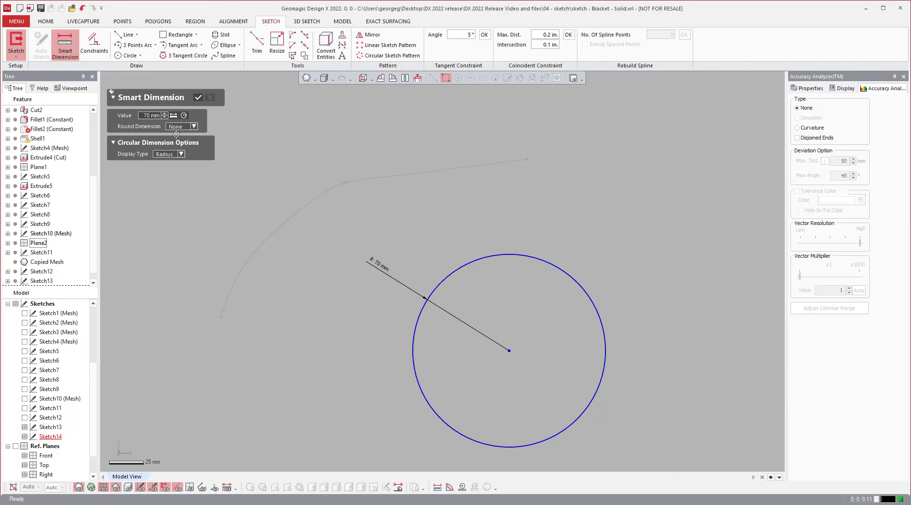
pyautogui.click(188, 126)
pyautogui.click(133, 136)
pyautogui.click(164, 154)
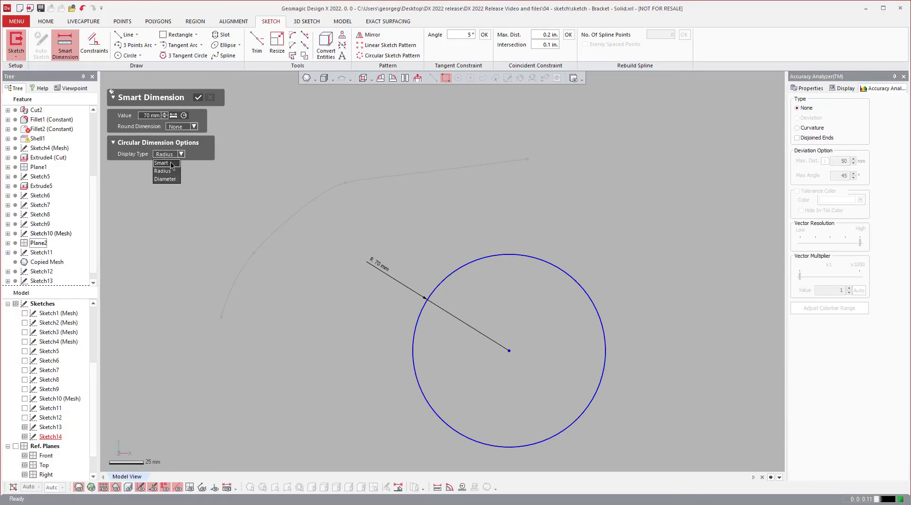
pyautogui.click(163, 163)
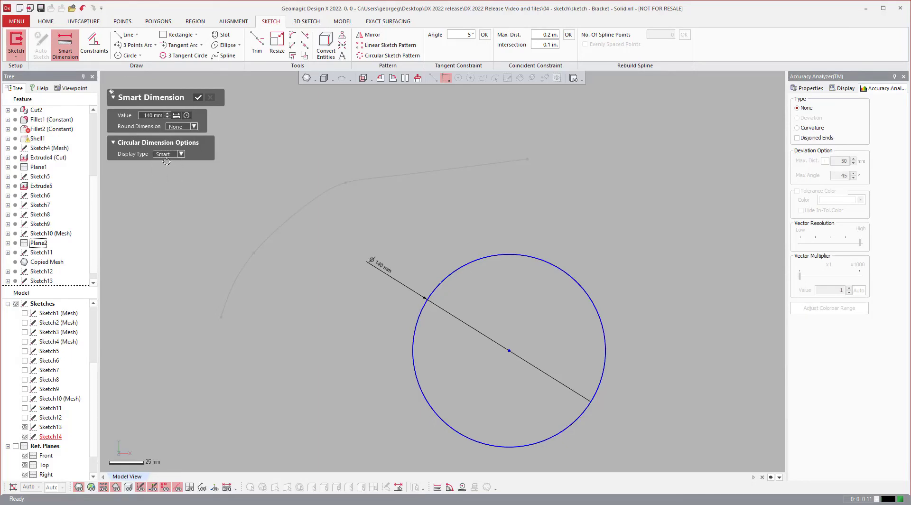
pyautogui.click(170, 154)
pyautogui.click(183, 154)
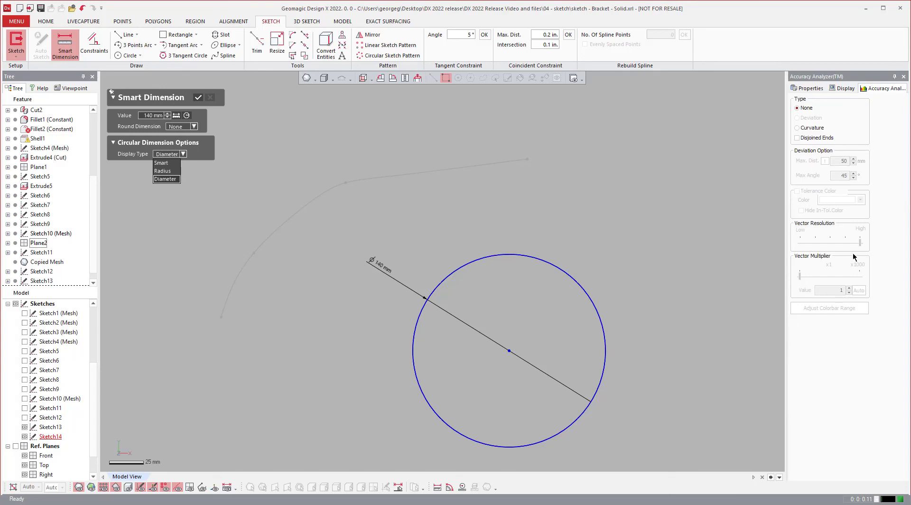
# Step: Confirm the Ø 140 mm dimension and check its Type in the Properties panel
pyautogui.click(660, 162)
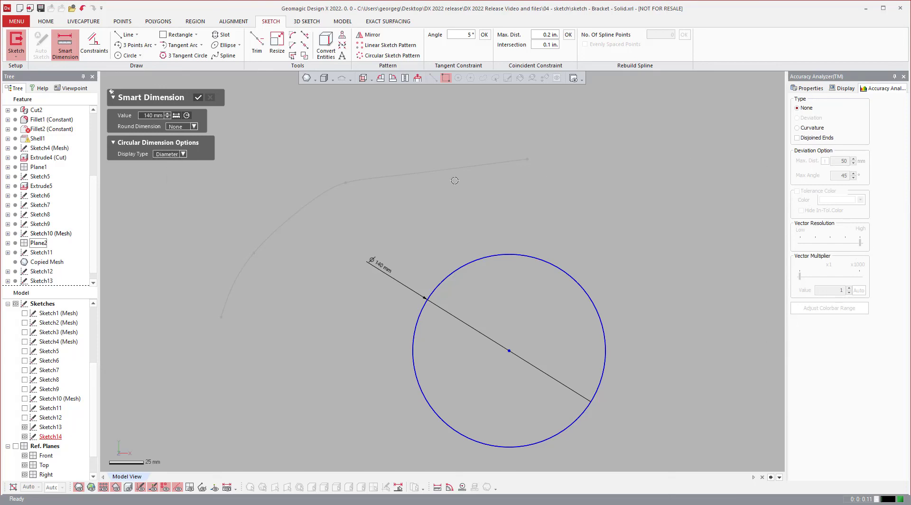
pyautogui.click(195, 97)
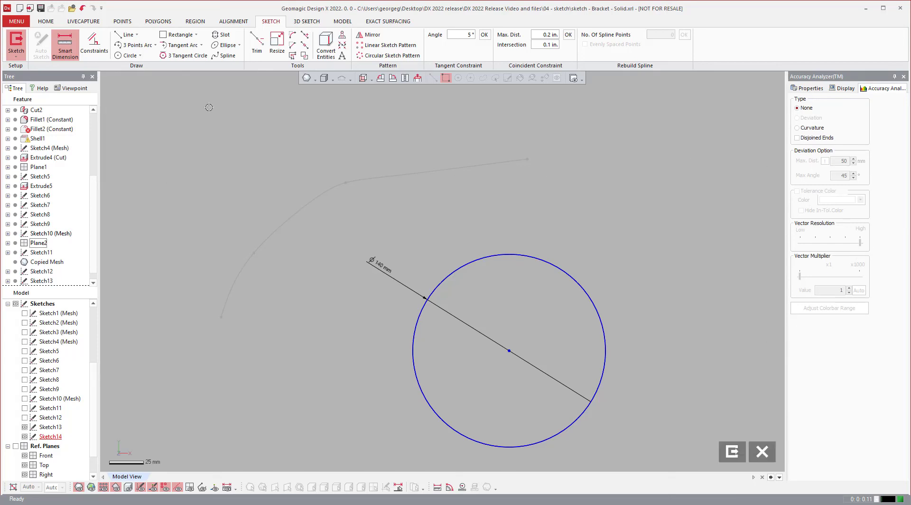
pyautogui.click(385, 271)
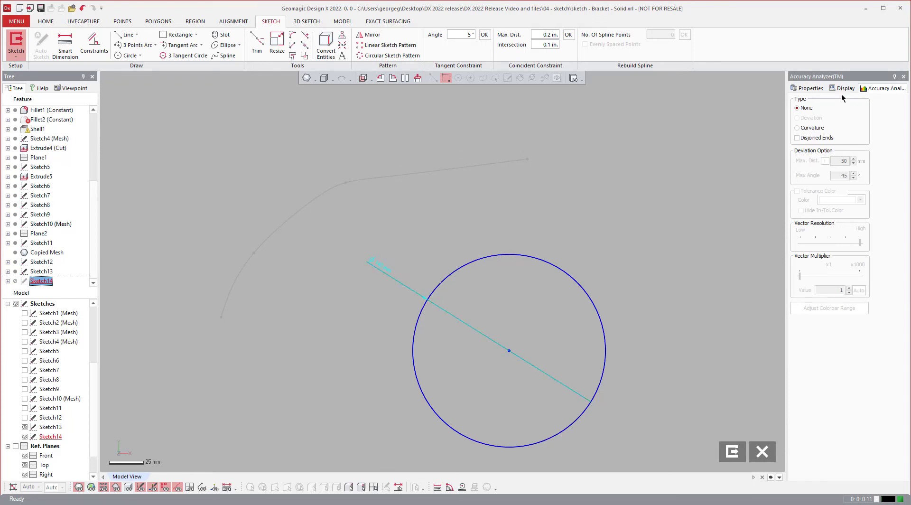
pyautogui.click(873, 150)
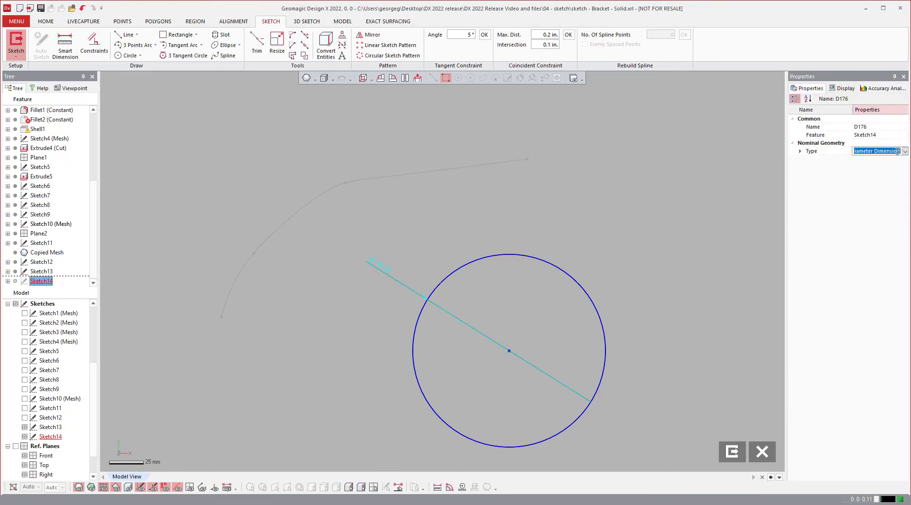
pyautogui.click(904, 151)
pyautogui.scroll(-3, 590, 256)
pyautogui.scroll(4, 552, 221)
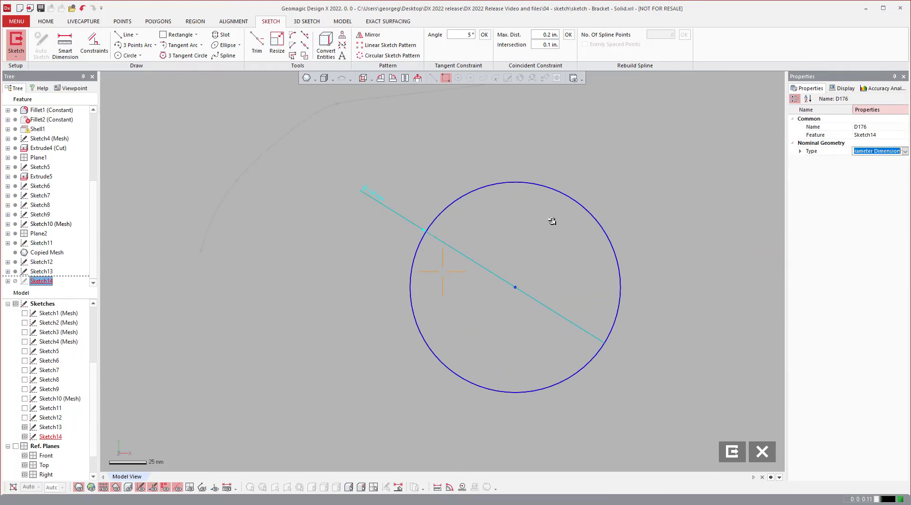
# Step: Re-enter the 140 mm value unchanged and exit the sketch
pyautogui.doubleClick(373, 193)
pyautogui.press('Return')
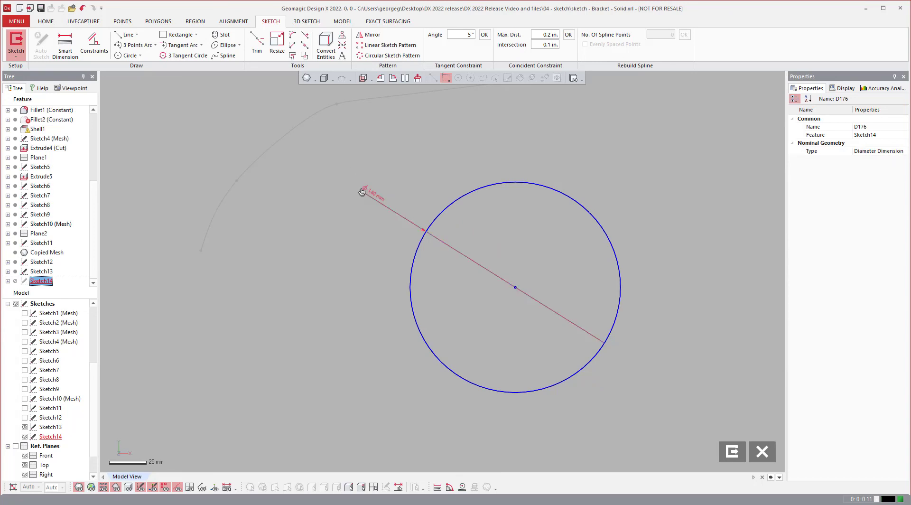
pyautogui.doubleClick(370, 197)
pyautogui.press('Return')
pyautogui.click(732, 451)
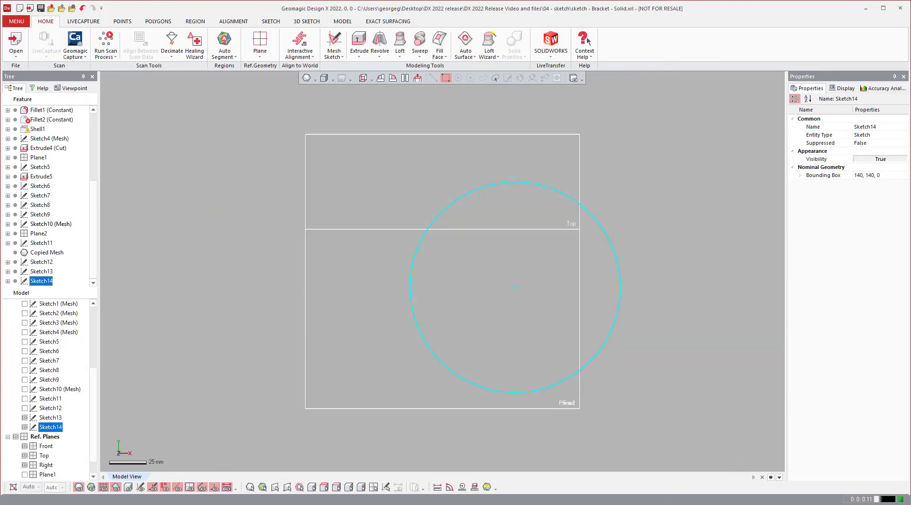
# Step: Select Plane2 and reopen Sketch14 for editing
pyautogui.click(732, 312)
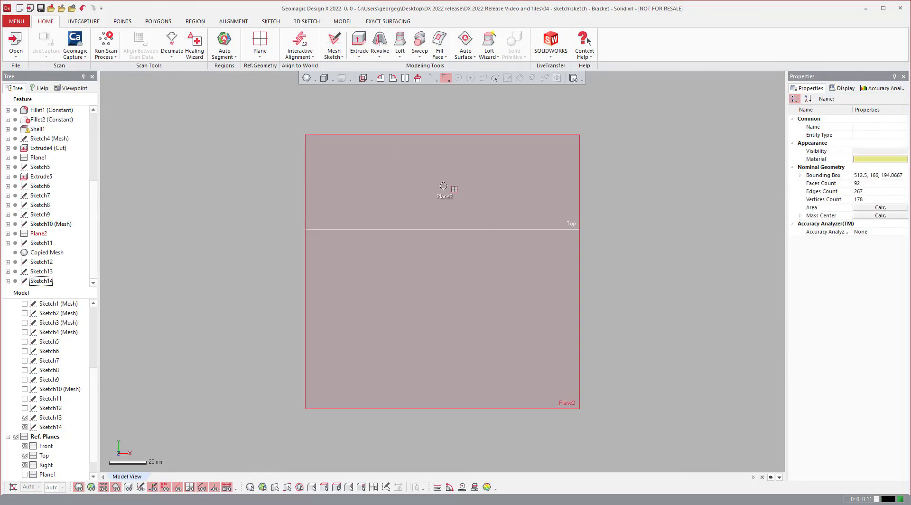
pyautogui.click(414, 170)
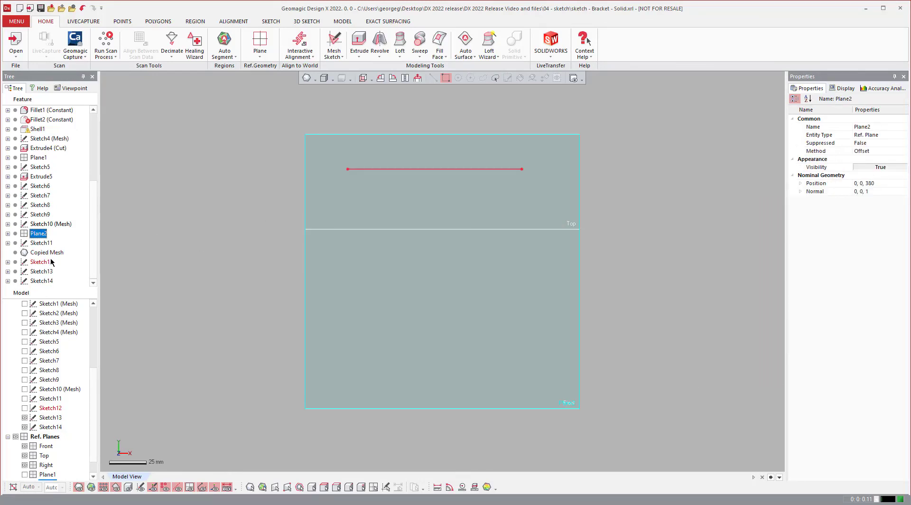
pyautogui.doubleClick(42, 280)
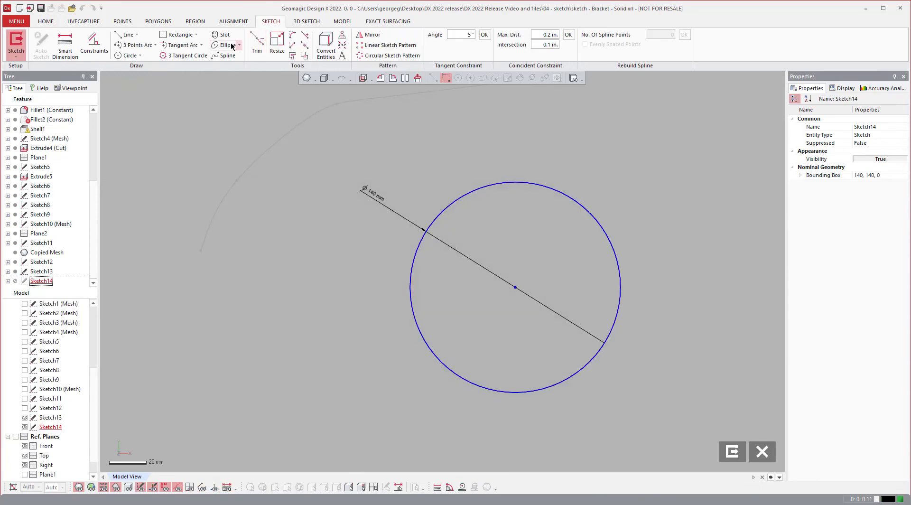
# Step: Draw a tall centered rectangle from inside the circle to a corner above it
pyautogui.click(196, 35)
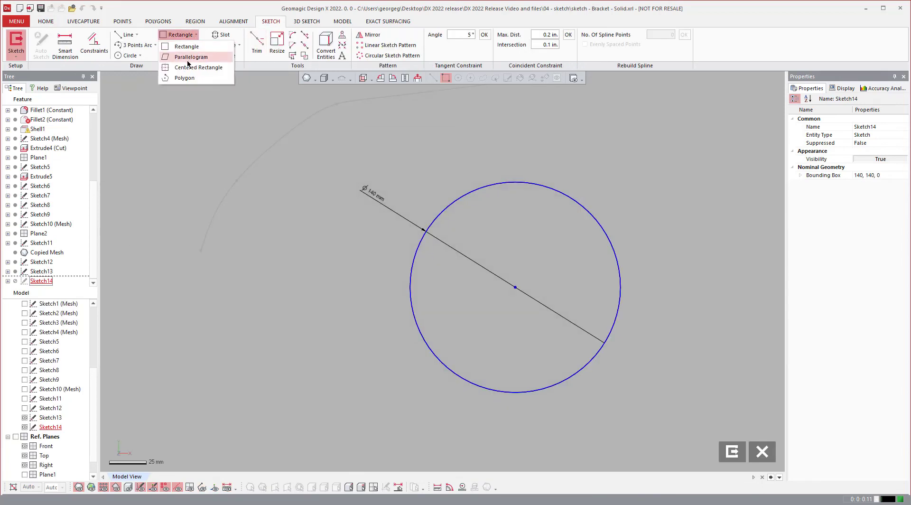
pyautogui.click(185, 66)
pyautogui.click(484, 319)
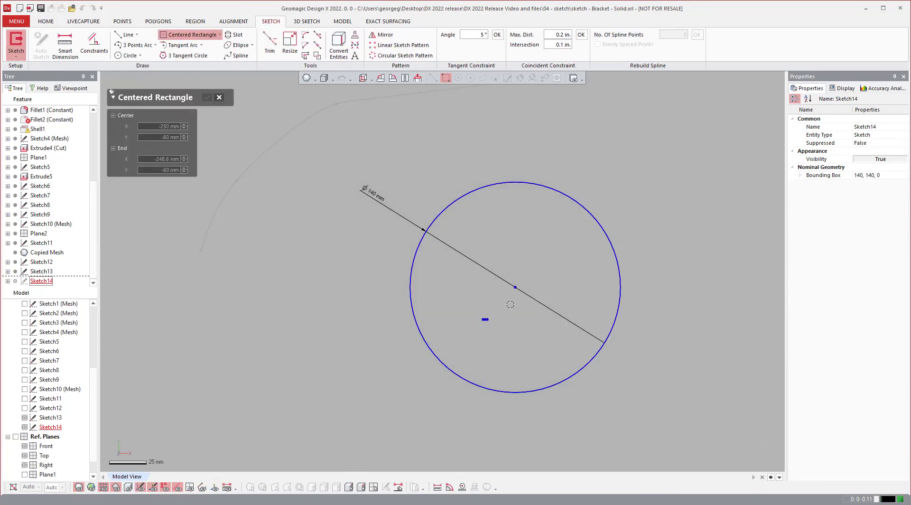
pyautogui.click(536, 135)
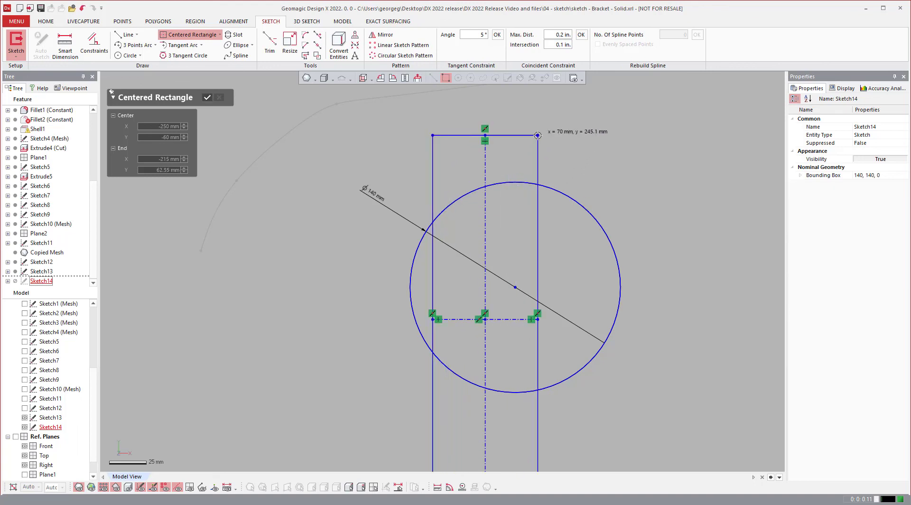
pyautogui.scroll(-2, 536, 135)
pyautogui.press('Escape')
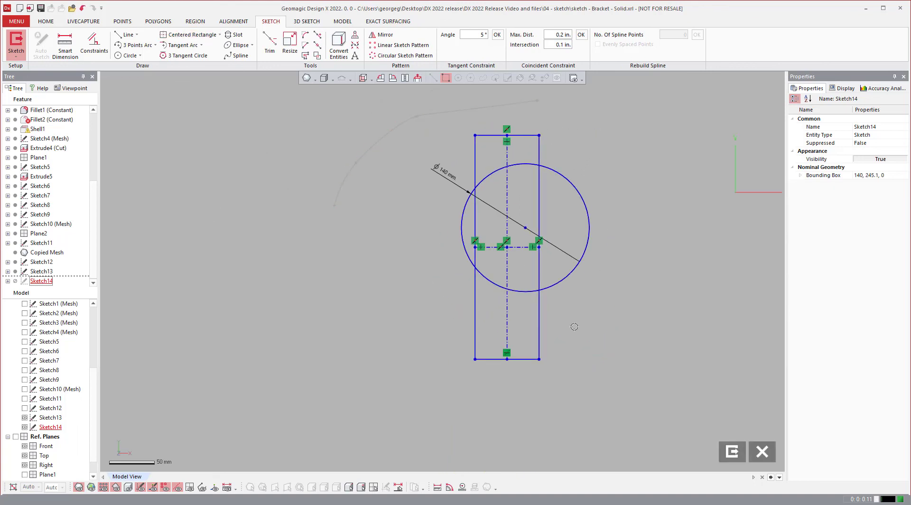
pyautogui.scroll(3, 655, 285)
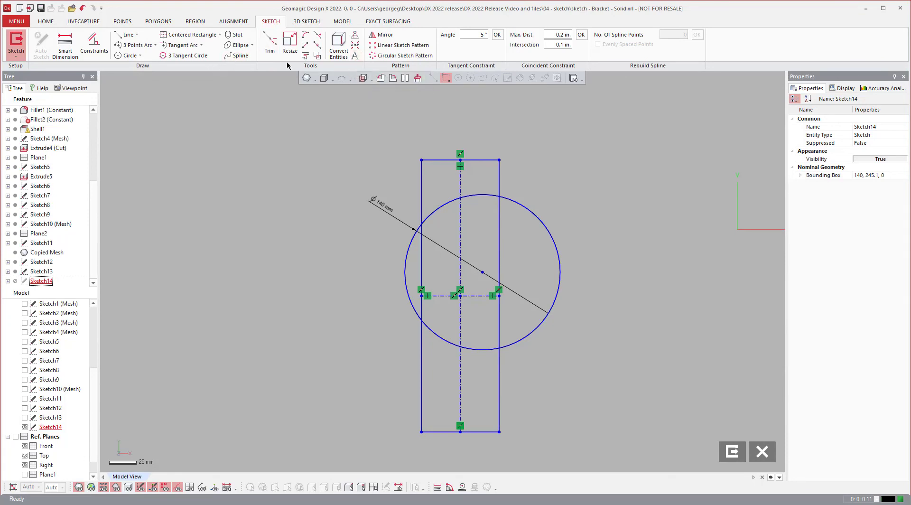
# Step: Split all sketch curves at their intersection points
pyautogui.click(318, 45)
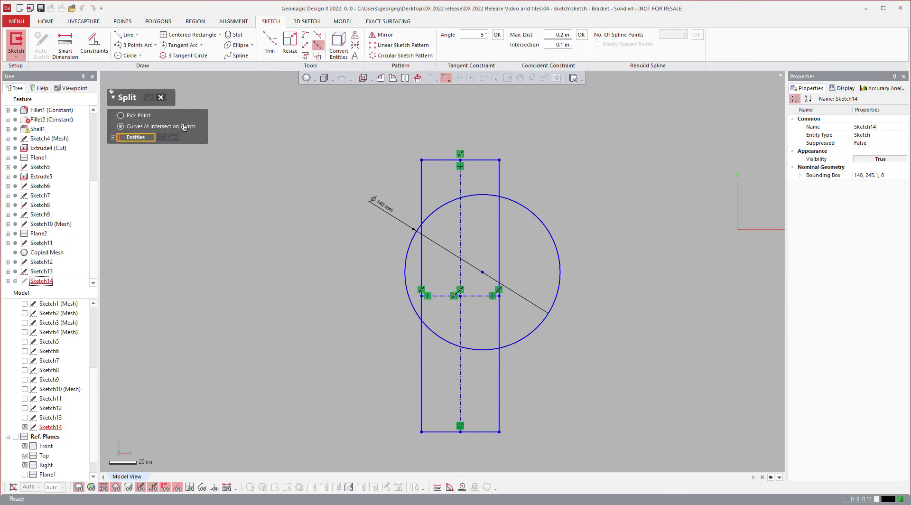
pyautogui.moveTo(345, 124)
pyautogui.mouseDown()
pyautogui.moveTo(504, 357)
pyautogui.moveTo(595, 472)
pyautogui.mouseUp()
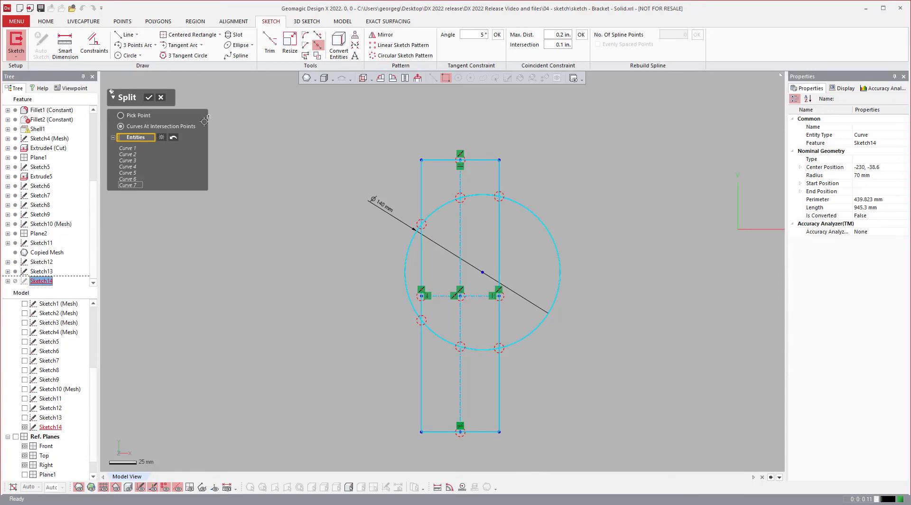
pyautogui.press('Return')
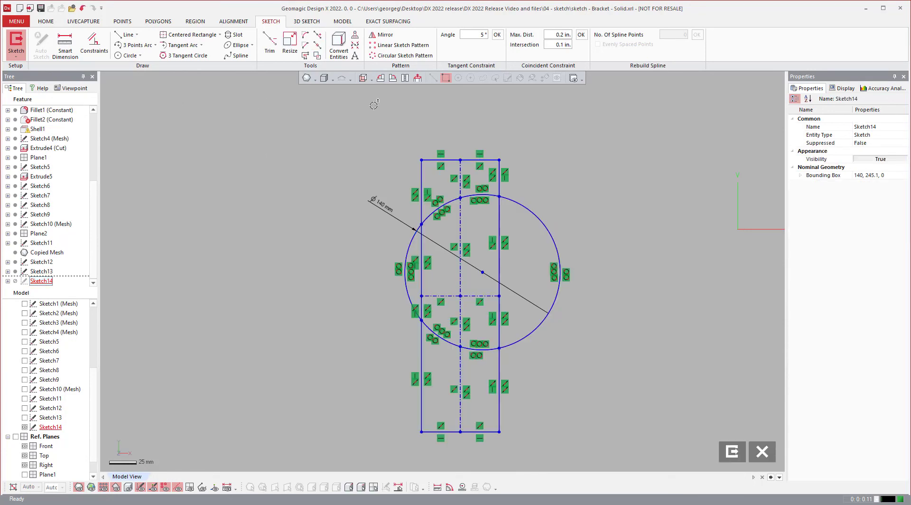
pyautogui.scroll(3, 517, 194)
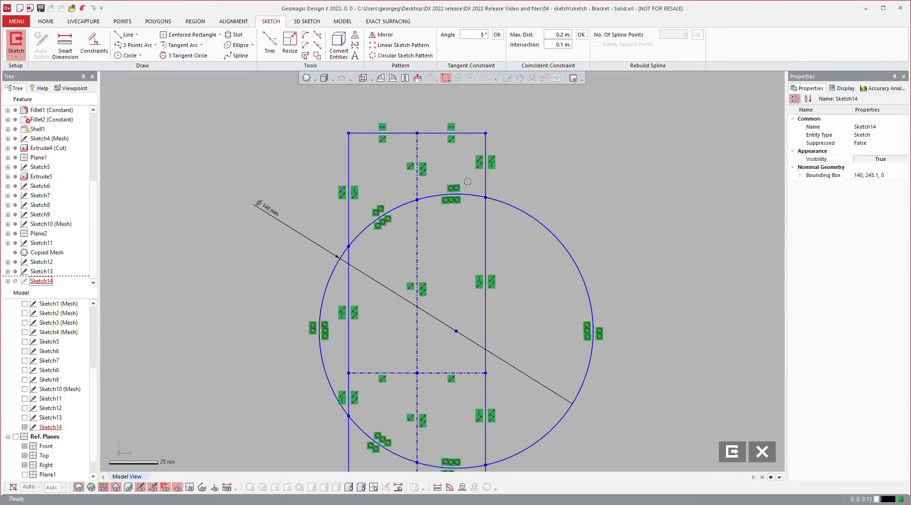
pyautogui.scroll(2, 468, 192)
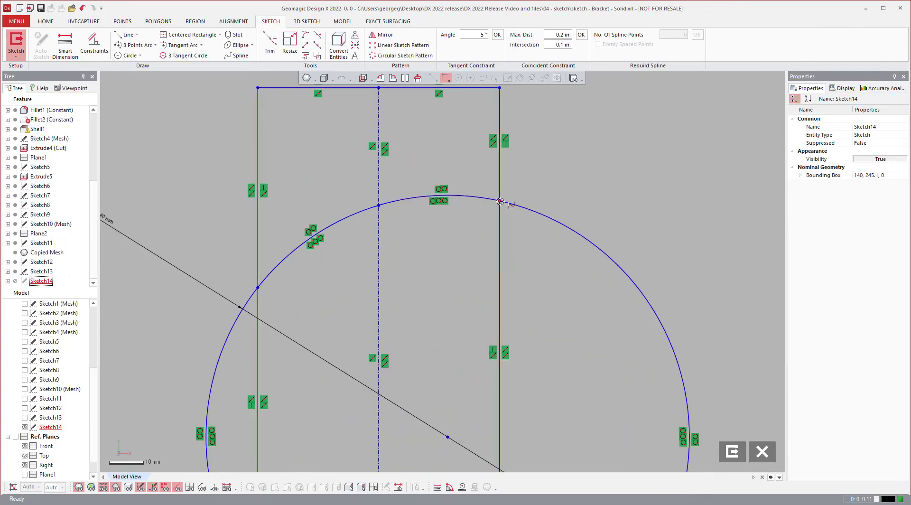
# Step: Delete the top arc between the rectangle's sides and leave the sketch
pyautogui.click(489, 199)
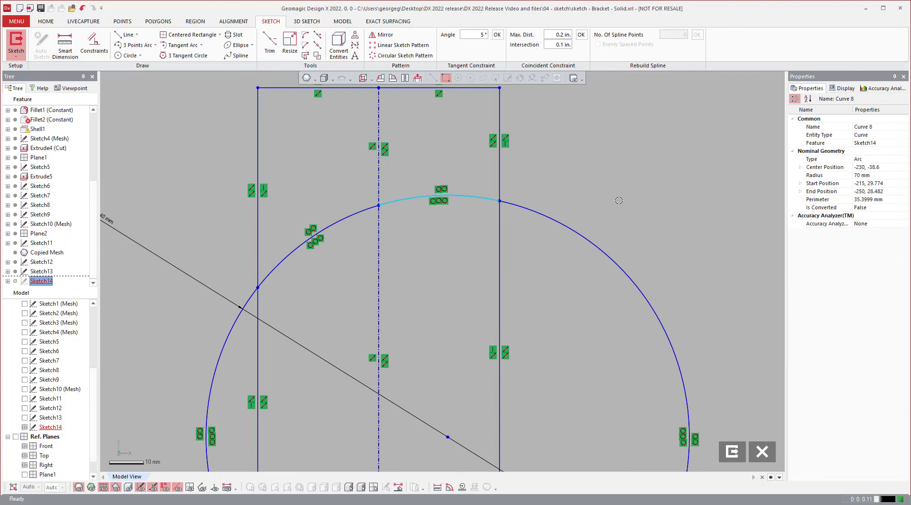
pyautogui.press('Delete')
pyautogui.scroll(-6, 620, 201)
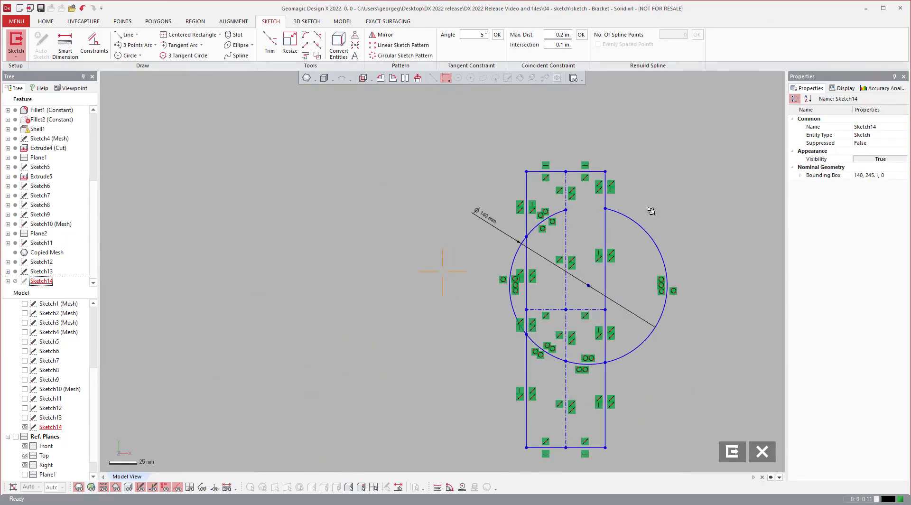
pyautogui.scroll(3, 693, 298)
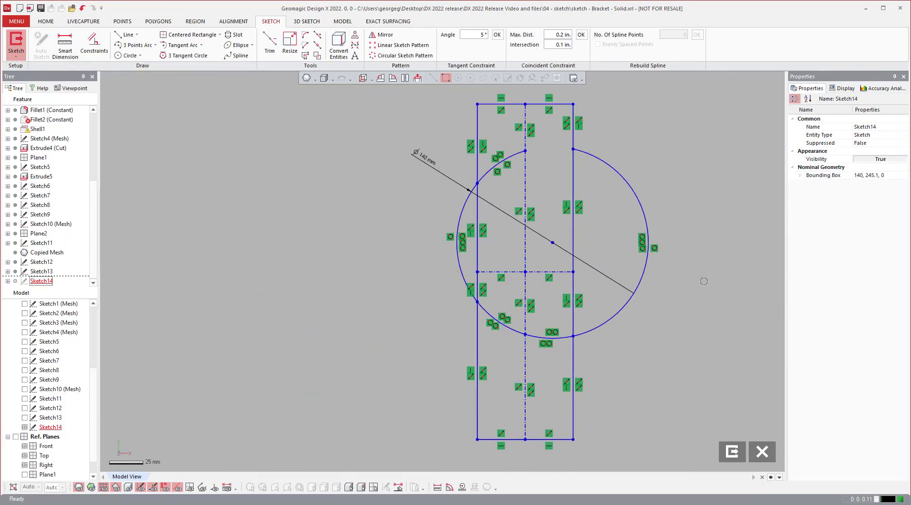
pyautogui.moveTo(666, 127)
pyautogui.mouseDown(button='right')
pyautogui.moveTo(681, 159)
pyautogui.moveTo(689, 116)
pyautogui.mouseUp(button='right')
pyautogui.hotkey('ctrl', 'Return')
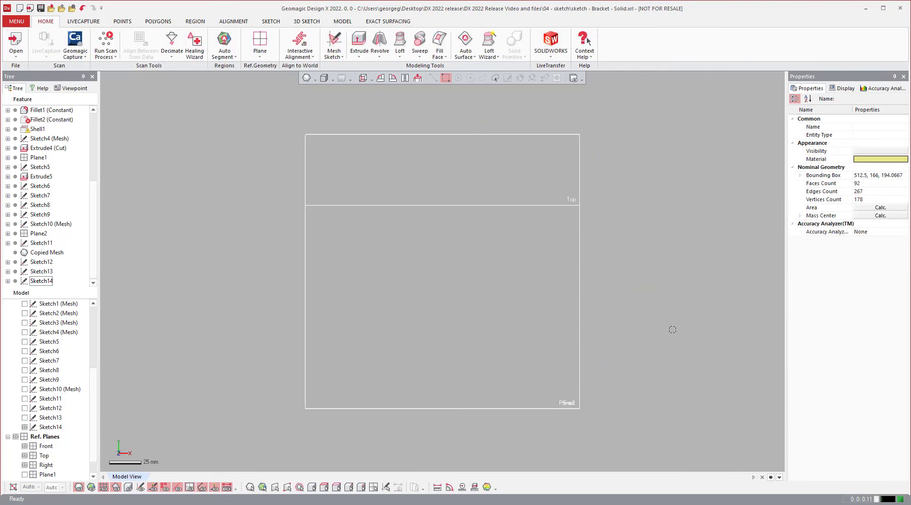